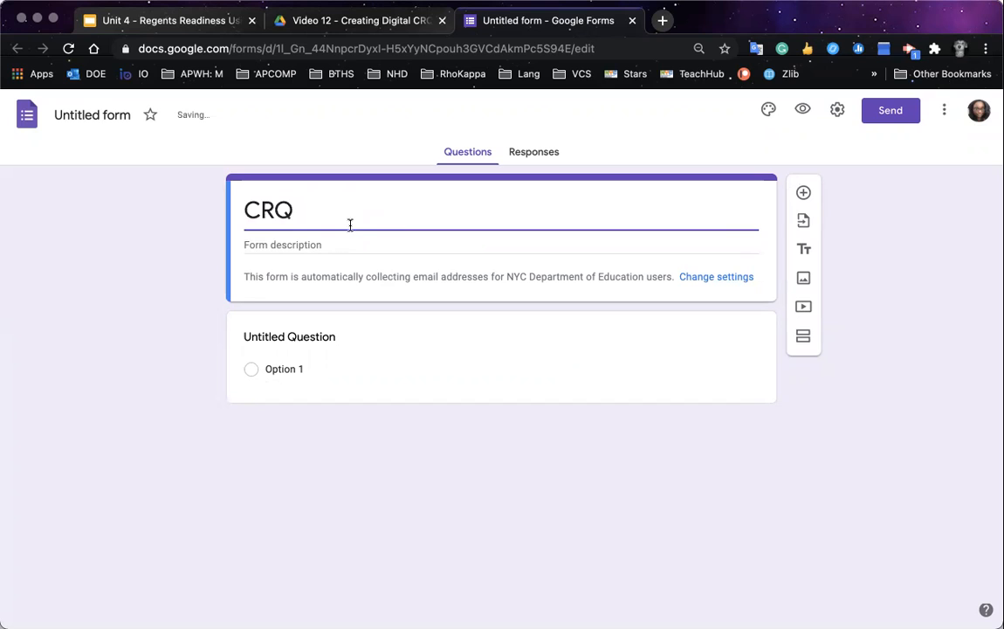
# - Name the untitled form file CRQ to match the form's title
pyautogui.click(395, 245)
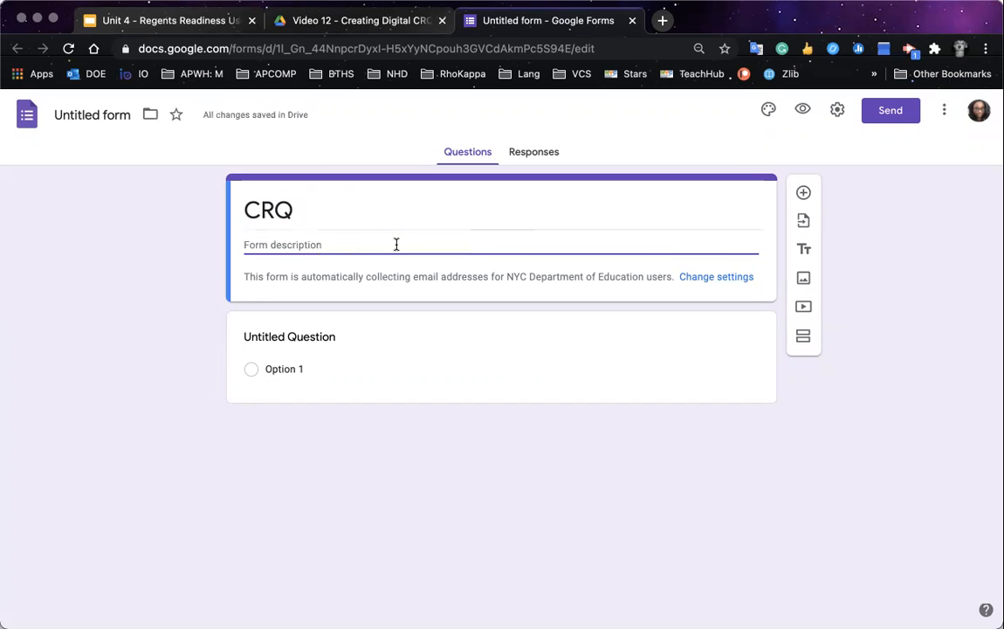
pyautogui.click(91, 113)
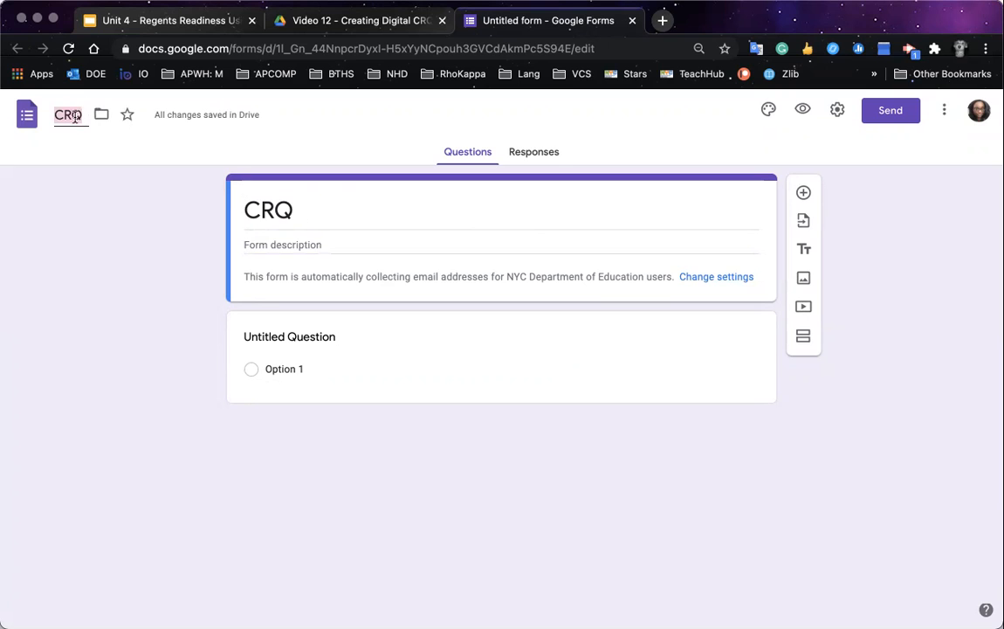
pyautogui.click(74, 118)
# - Title the form's first question "Last Name"
pyautogui.click(294, 337)
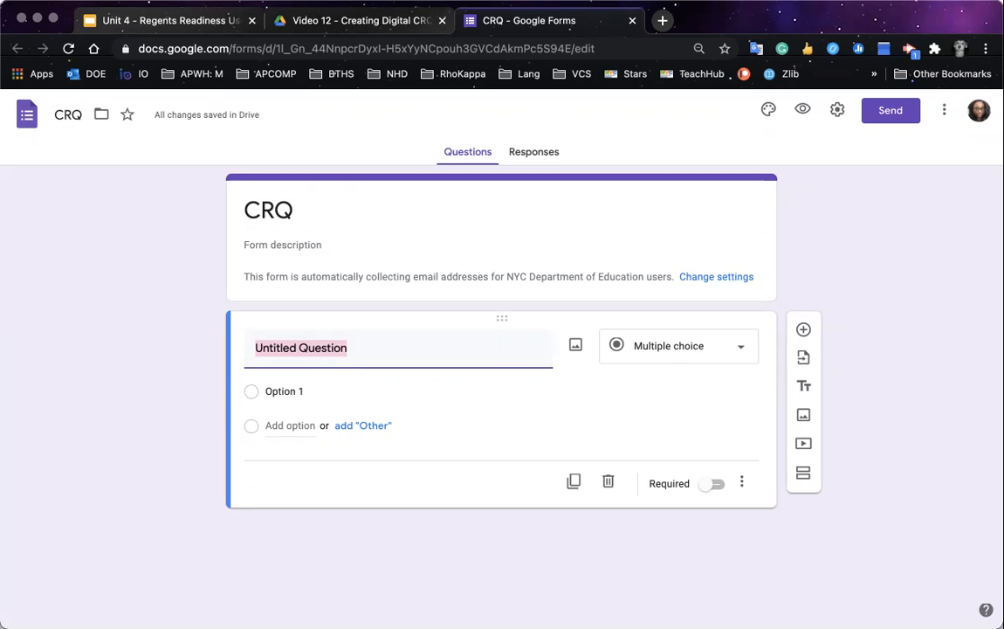
pyautogui.write('LAs')
pyautogui.press('BackSpace')
pyautogui.press('BackSpace')
pyautogui.write('ast Name')
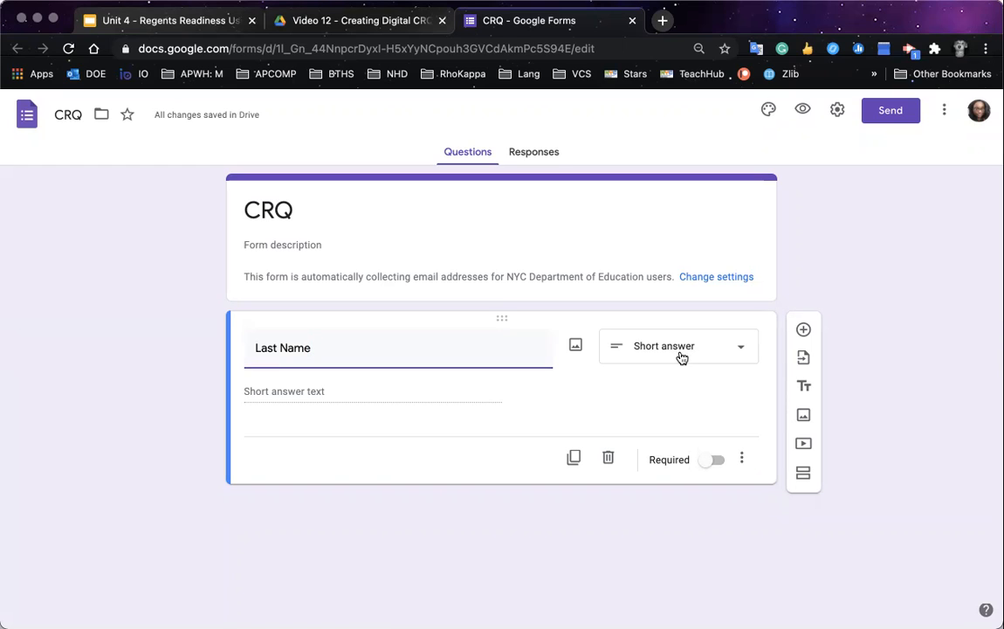
# - Keep the Last Name question as a short answer and make it required
pyautogui.click(743, 354)
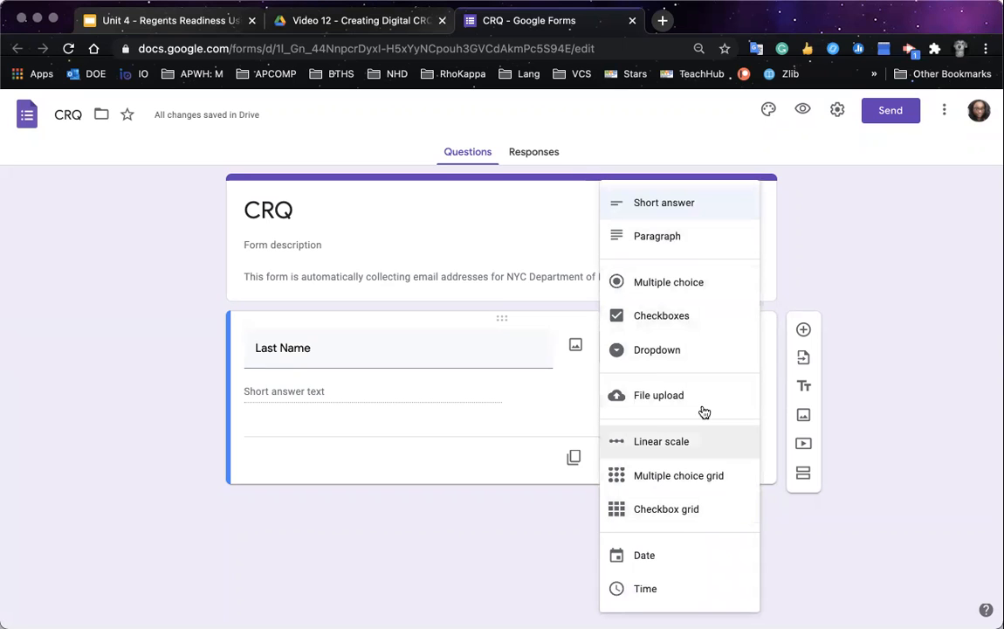
pyautogui.click(710, 206)
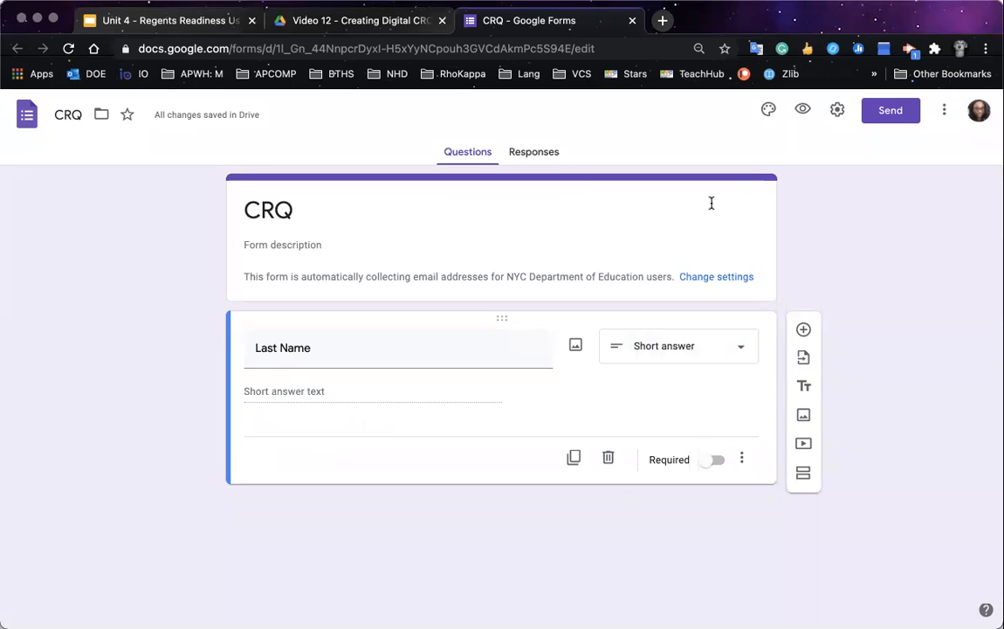
pyautogui.click(713, 462)
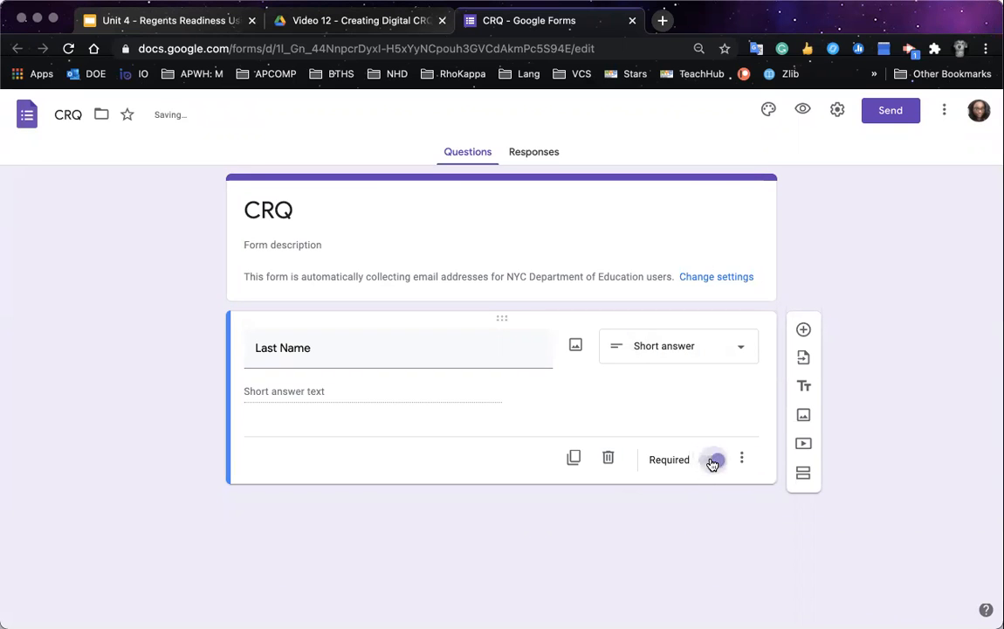
# - Duplicate the Last Name question and retitle the copy "First Name"
pyautogui.click(572, 462)
pyautogui.moveTo(255, 455); pyautogui.dragTo(269, 455)
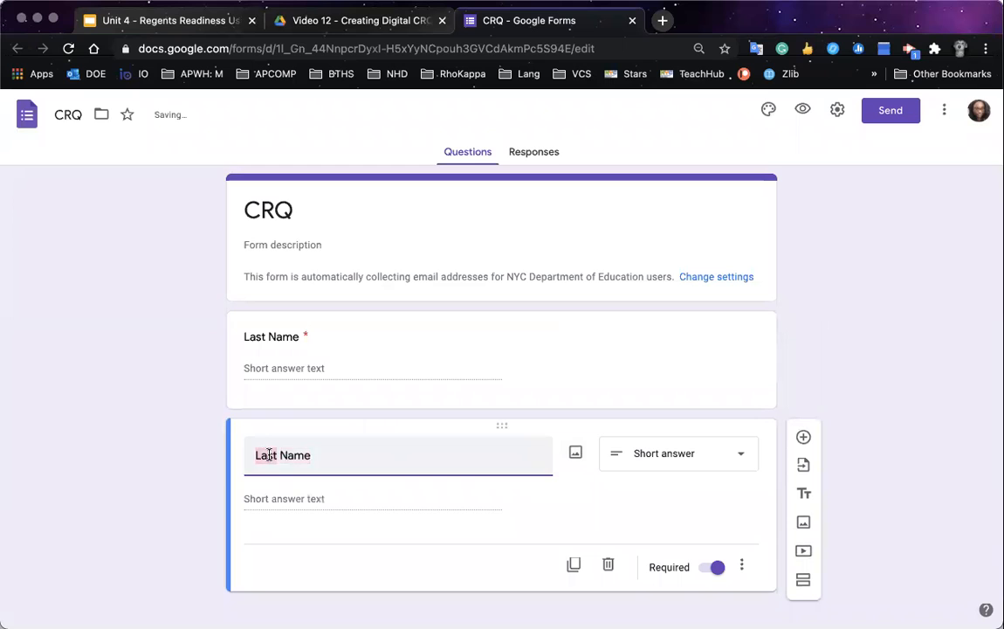
pyautogui.write('First')
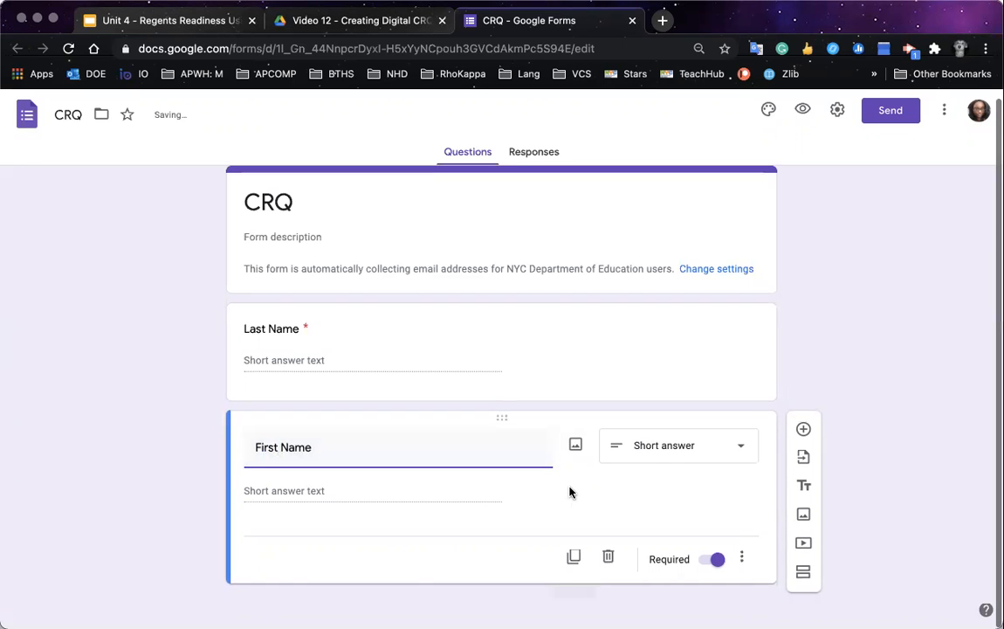
# - Add a required multiple-choice question titled "Period" with the options Period 1, Period 2 and Period 3
pyautogui.click(804, 430)
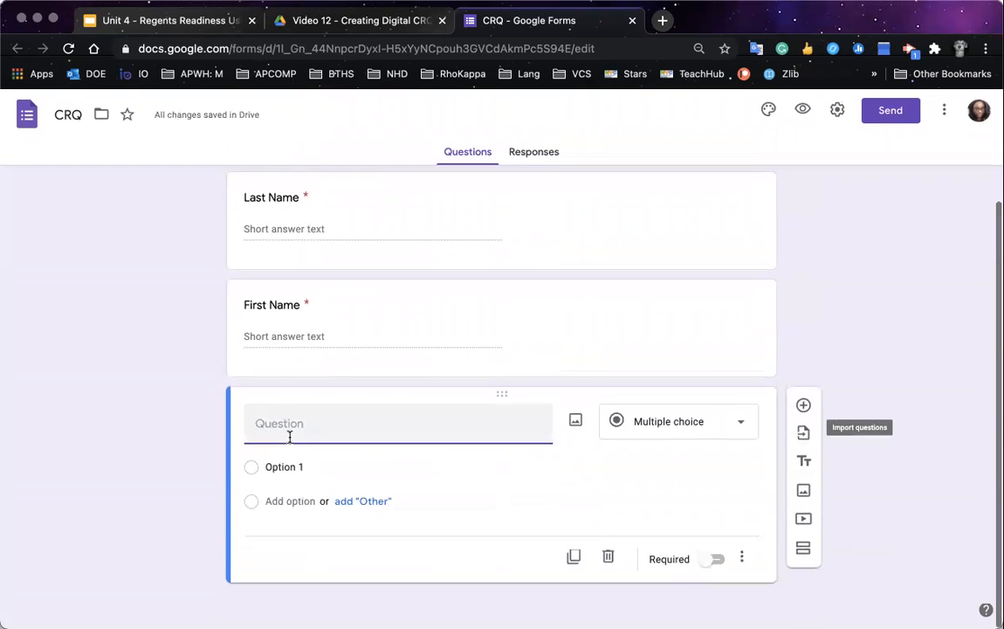
pyautogui.write('Period')
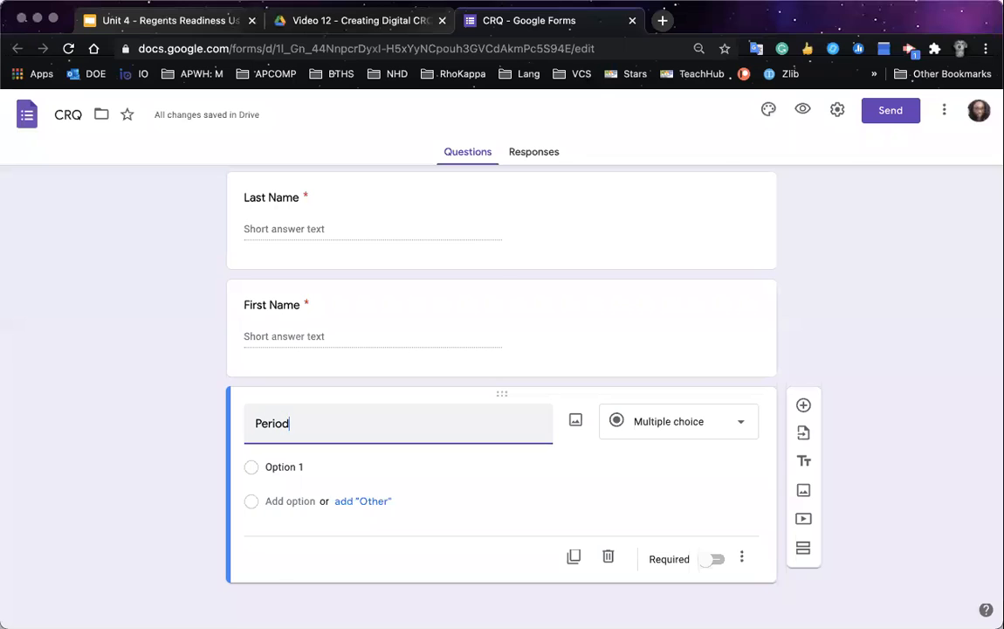
pyautogui.click(300, 468)
pyautogui.write('P')
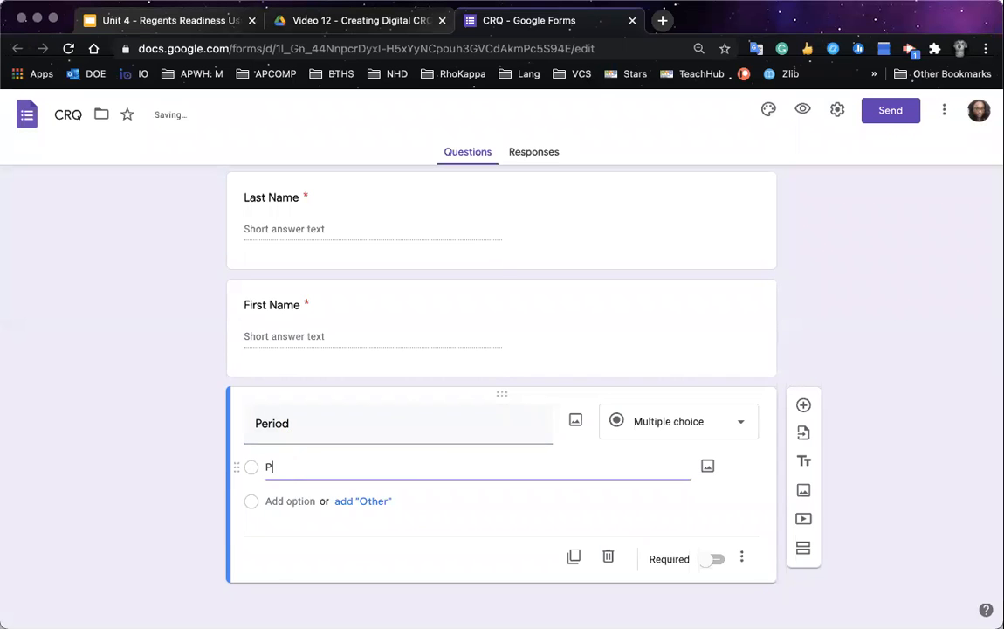
pyautogui.write('eriod 1')
pyautogui.click(301, 501)
pyautogui.write('Period 2')
pyautogui.click(292, 534)
pyautogui.write('Pe')
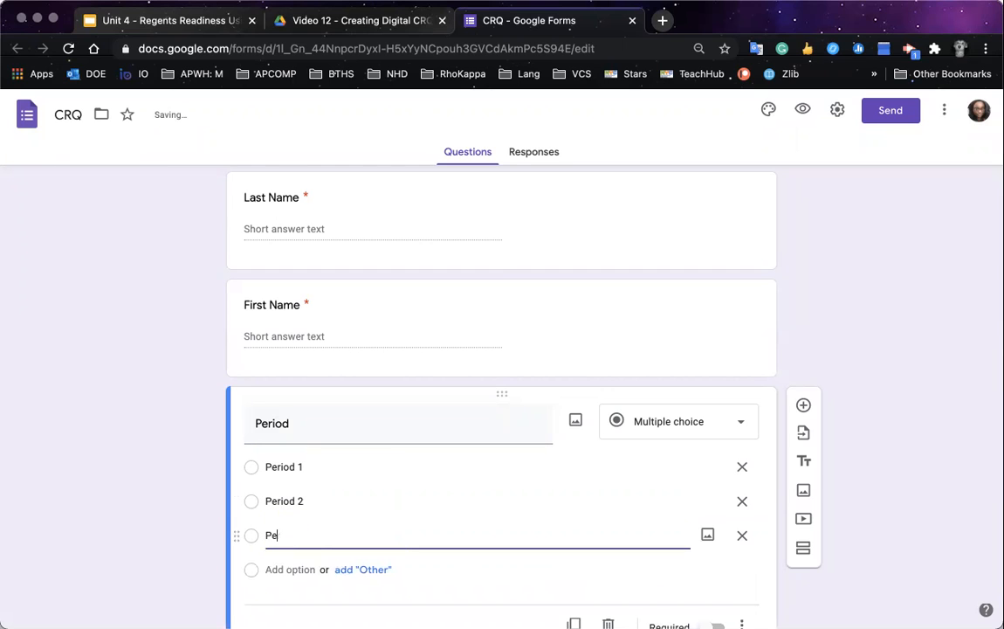
pyautogui.write('riod 3')
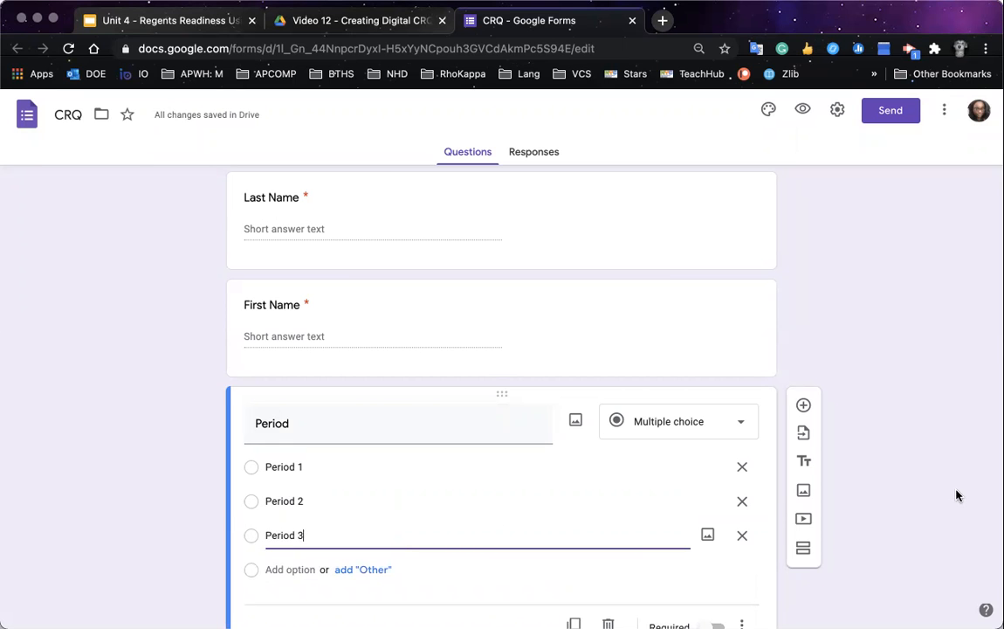
pyautogui.scroll(-2, 897, 567)
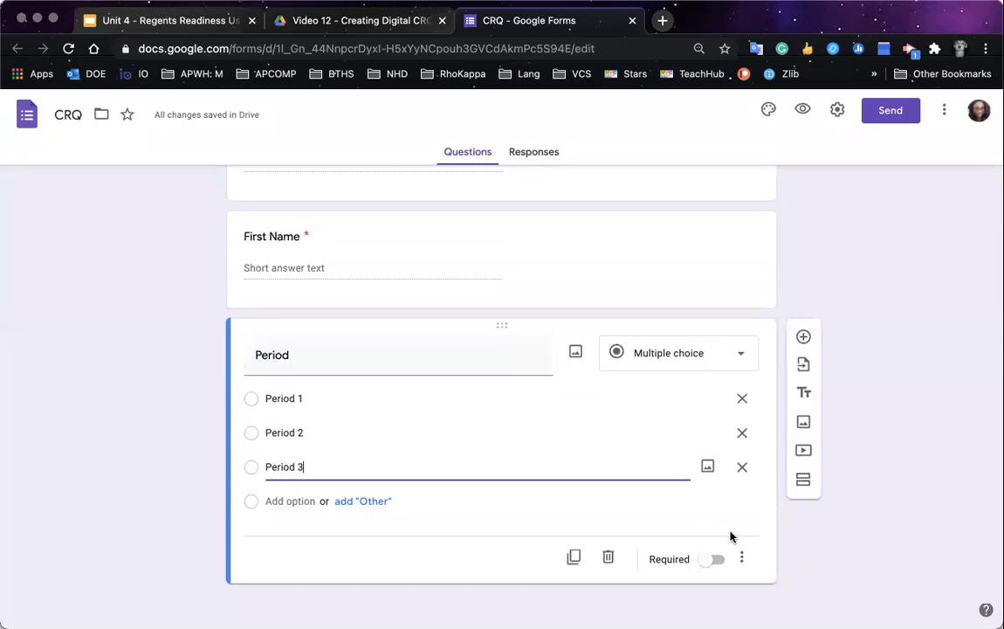
pyautogui.click(716, 560)
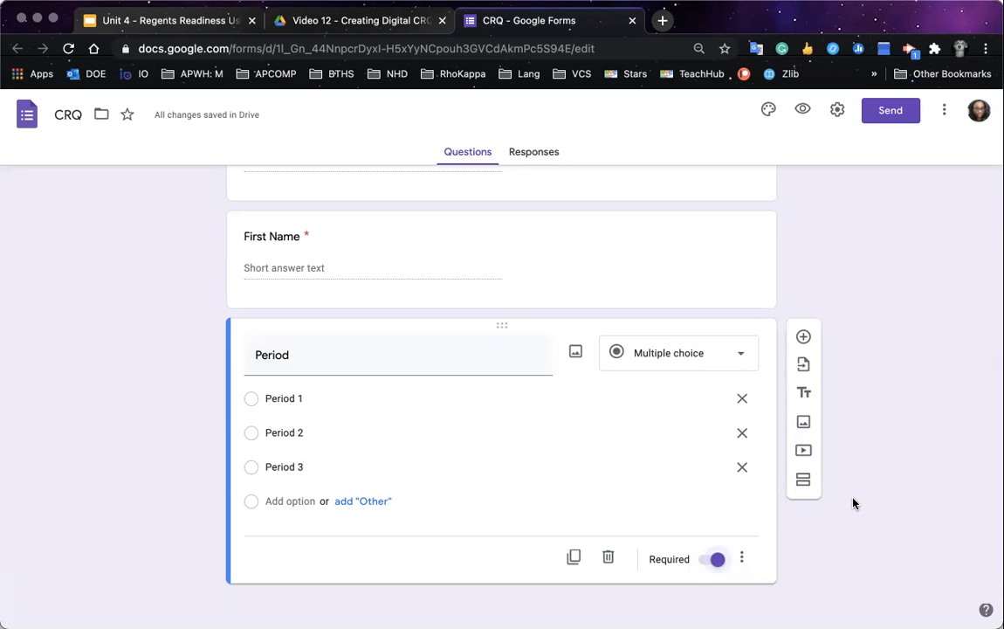
# - Add a second section titled "CRQ" and place a blank question in it
pyautogui.click(803, 481)
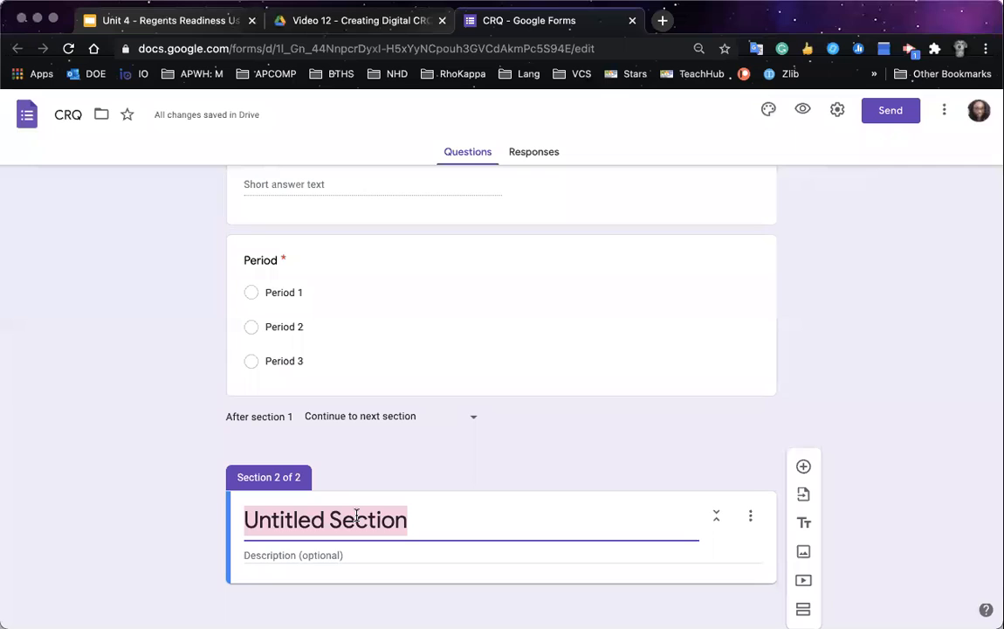
pyautogui.write('CRQ')
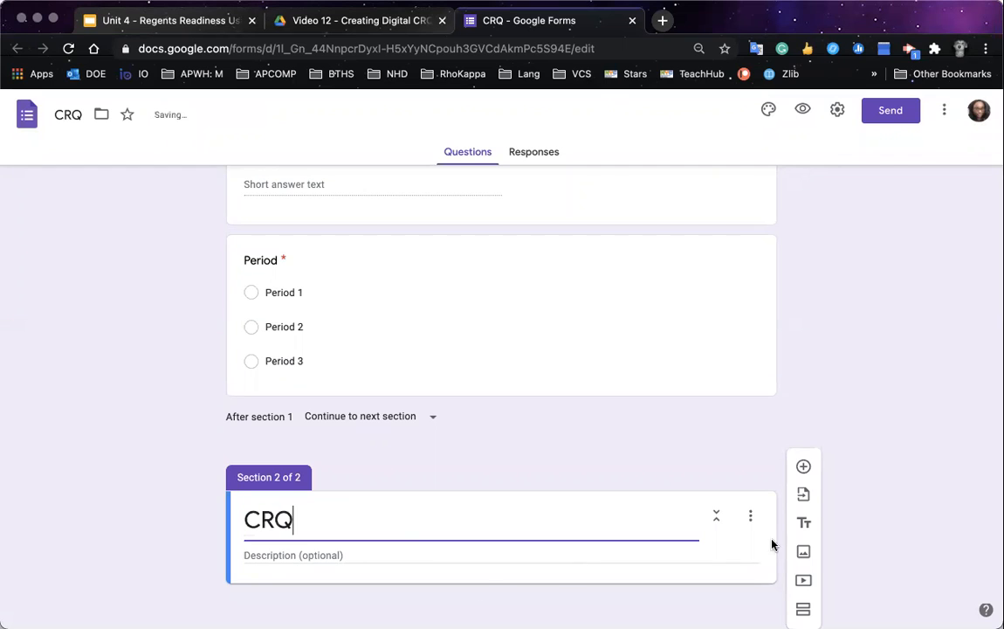
pyautogui.click(805, 469)
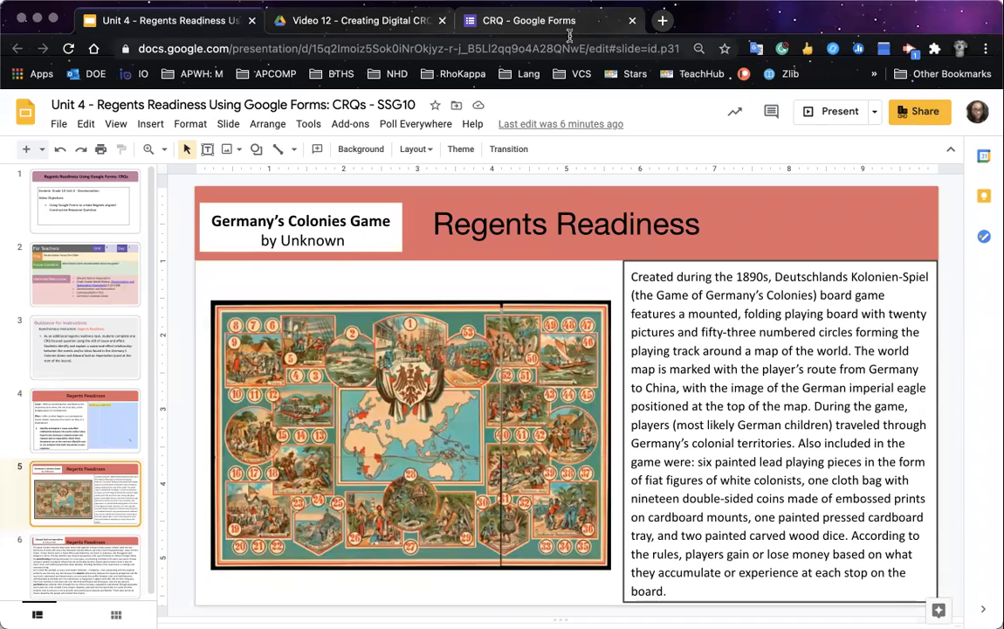
# - Switch to the Regents Readiness presentation and copy the numbered cause-and-effect question from slide 4
pyautogui.click(550, 32)
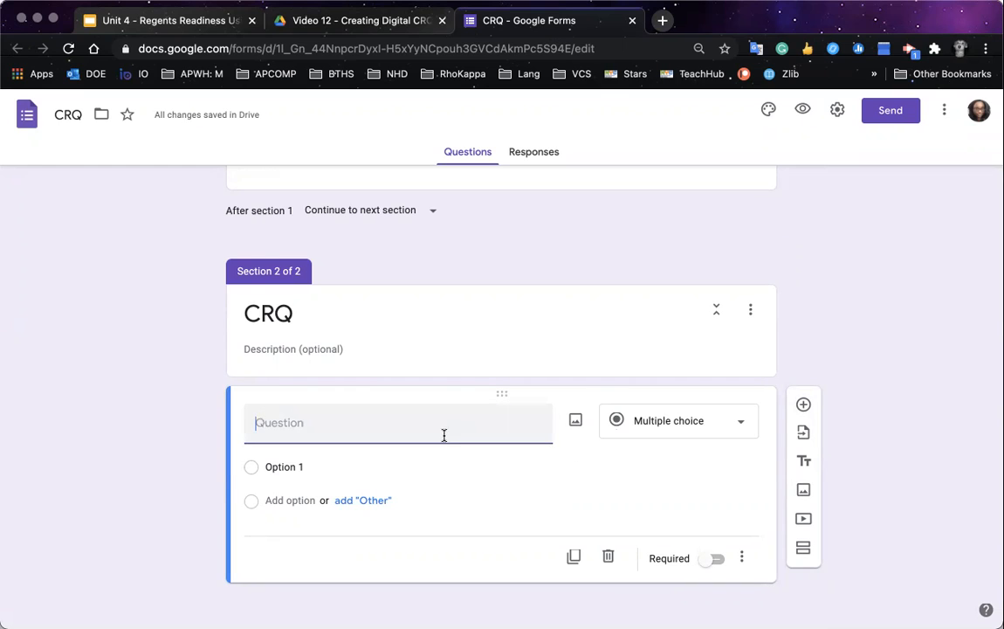
pyautogui.click(164, 20)
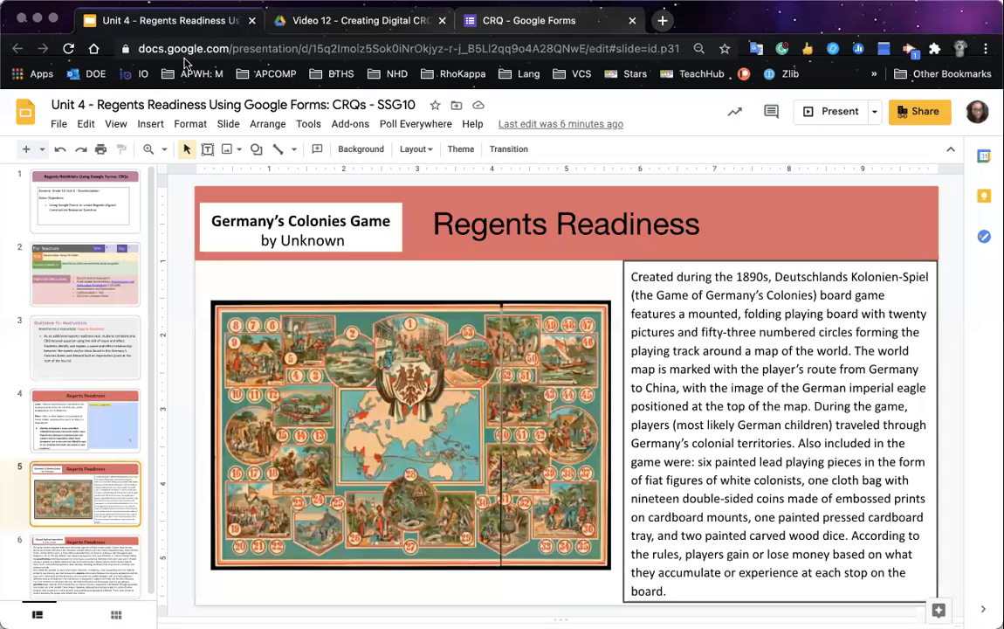
pyautogui.click(97, 369)
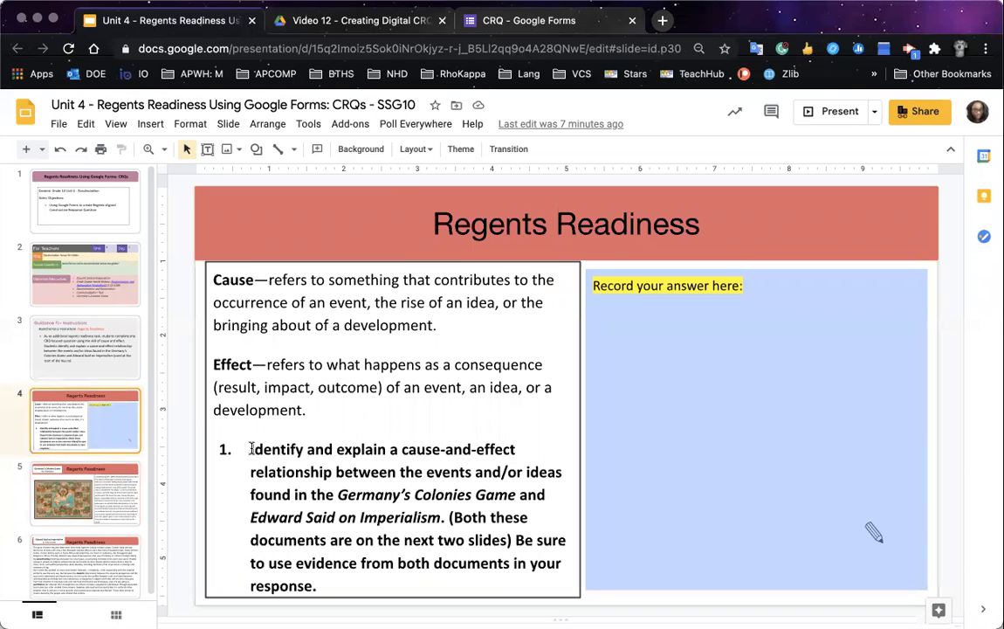
pyautogui.click(251, 448)
pyautogui.moveTo(252, 449); pyautogui.dragTo(329, 589)
pyautogui.press('super+c')
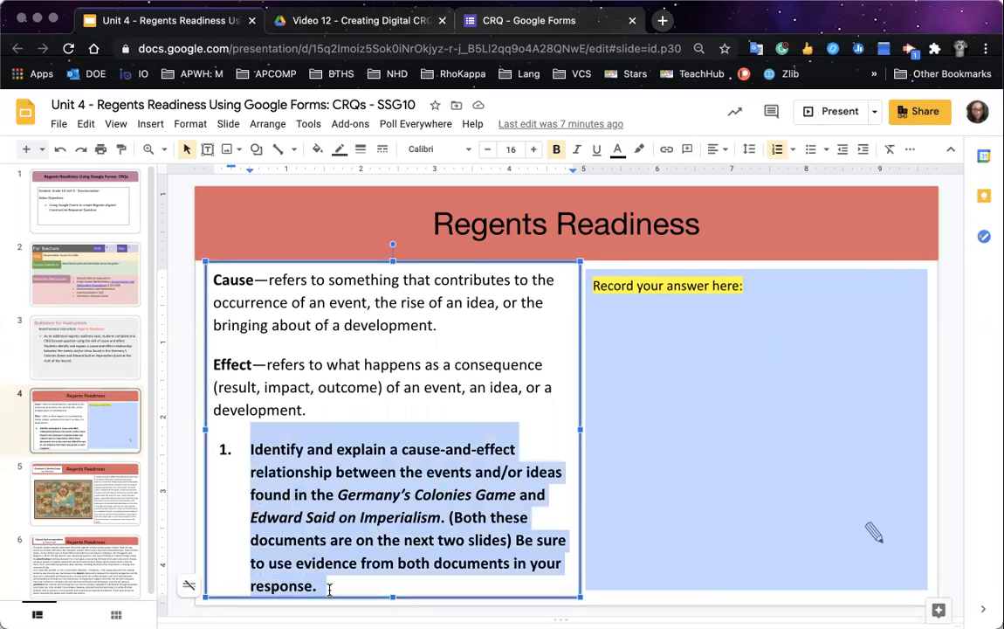
# - Return to the CRQ form and paste the copied prompt as the title of the blank question in section 2
pyautogui.click(469, 22)
pyautogui.click(323, 426)
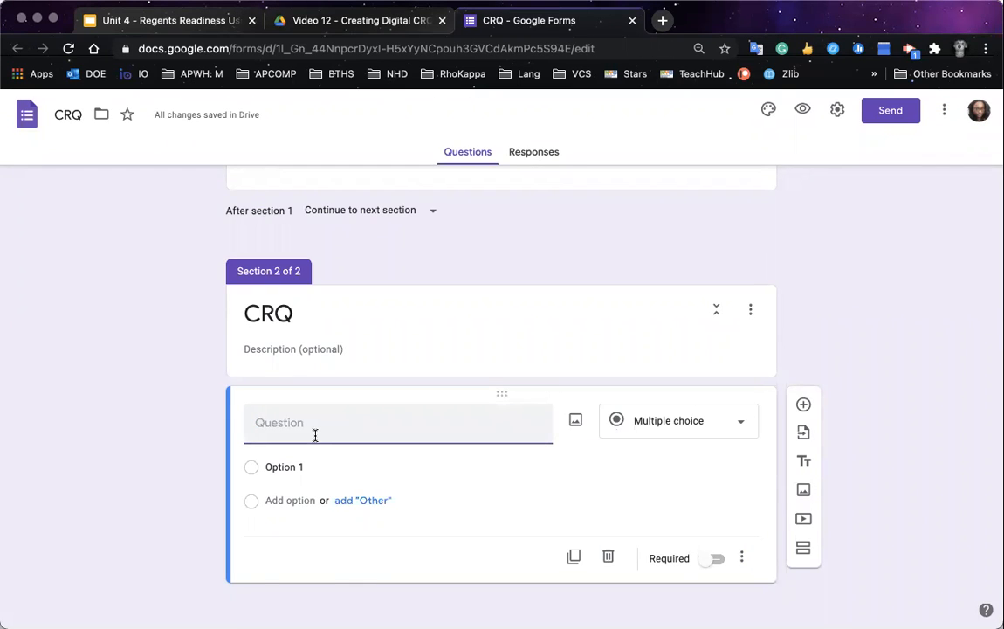
pyautogui.press('super+v')
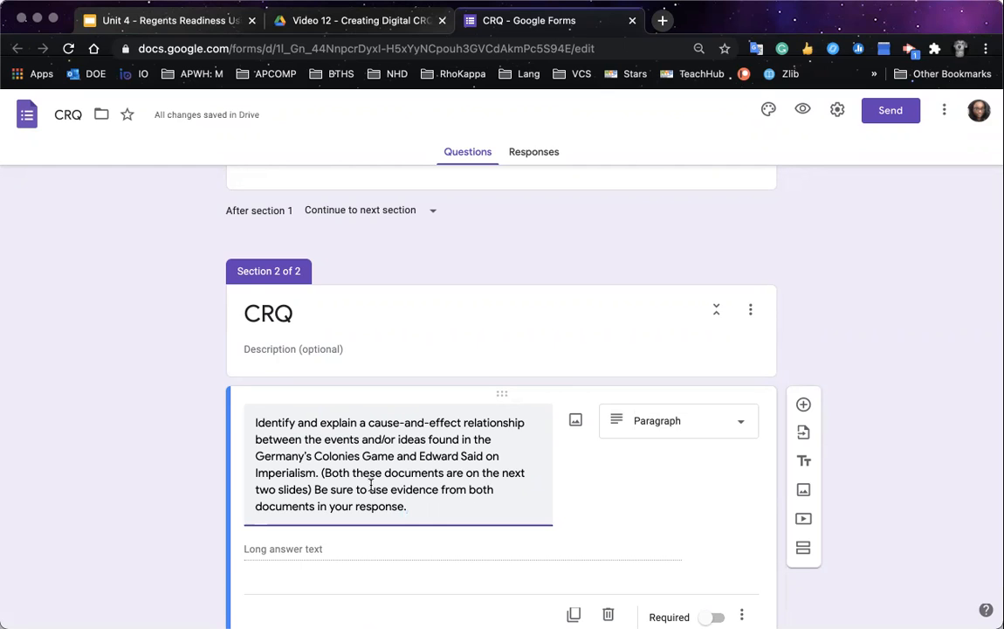
# - Change the prompt's parenthetical to "(Both these documents are below)" and make the question required
pyautogui.scroll(-1, 375, 498)
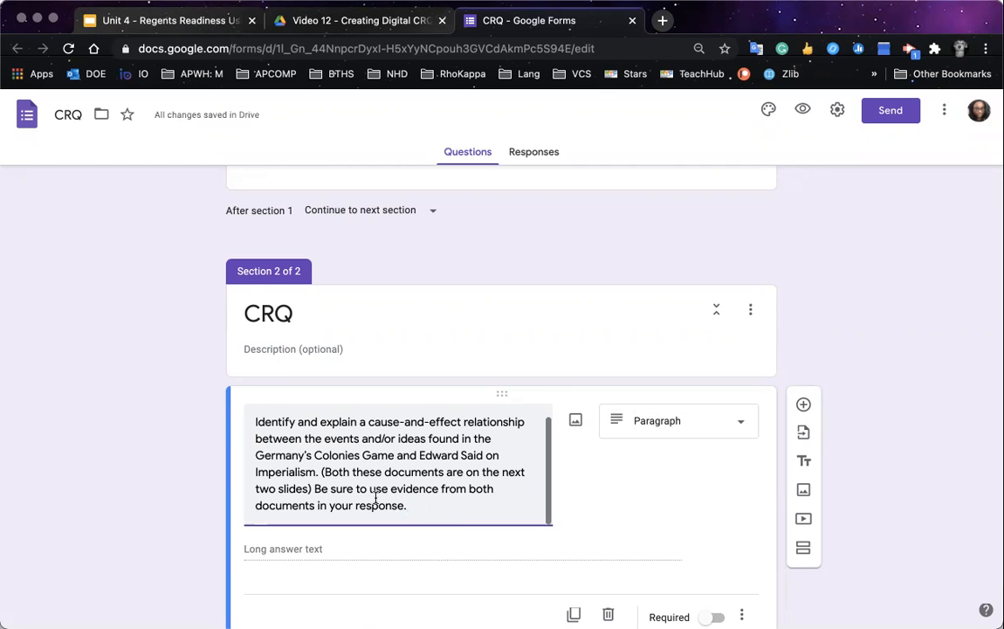
pyautogui.doubleClick(294, 488)
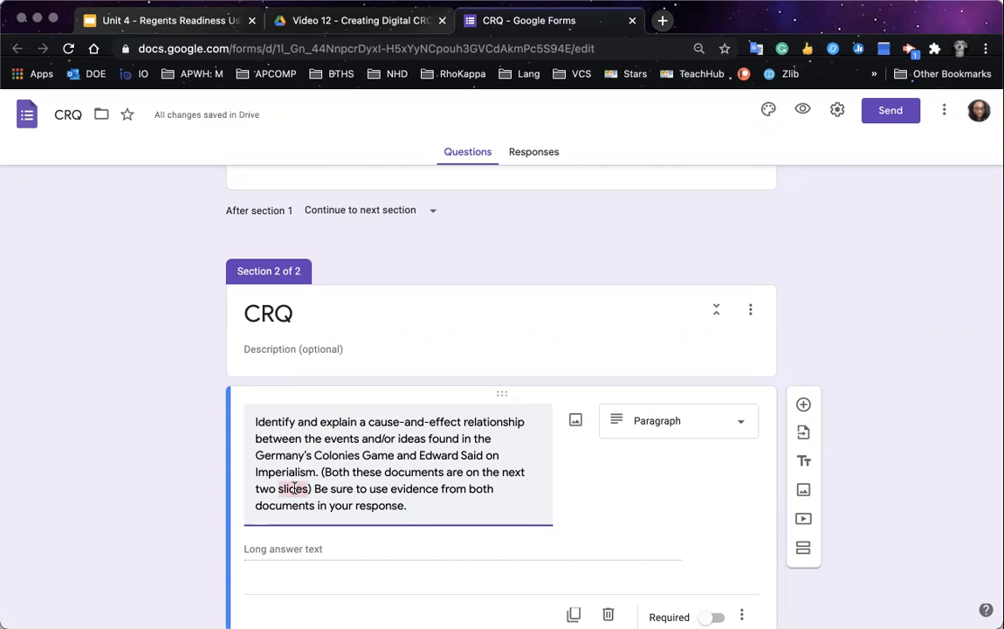
pyautogui.press('BackSpace')
pyautogui.press('BackSpace')
pyautogui.press('BackSpace')
pyautogui.press('BackSpace')
pyautogui.press('BackSpace')
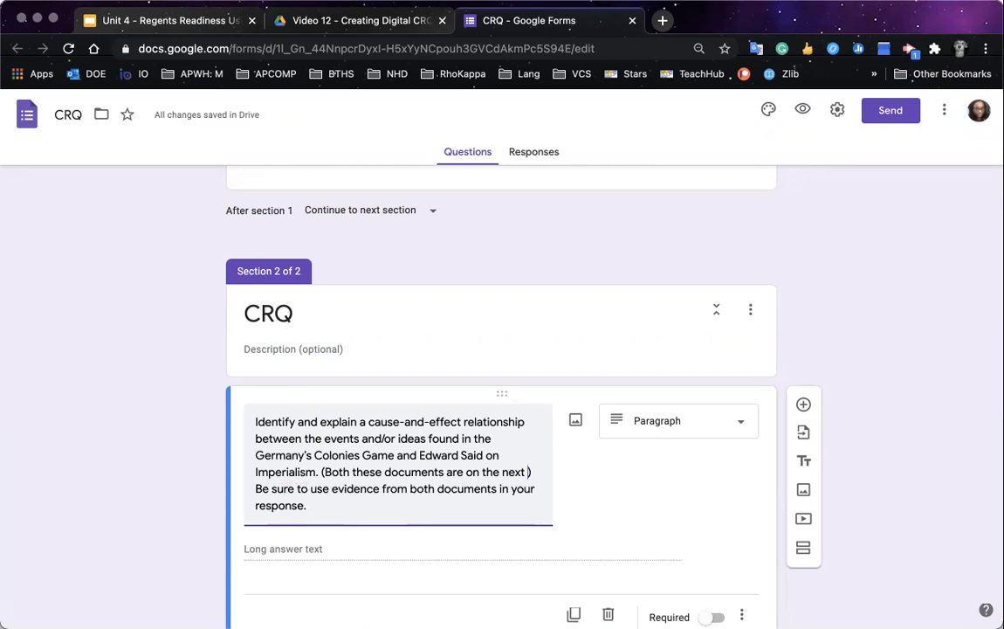
pyautogui.press('BackSpace')
pyautogui.press('BackSpace')
pyautogui.press('BackSpace')
pyautogui.press('BackSpace')
pyautogui.press('BackSpace')
pyautogui.press('BackSpace')
pyautogui.press('BackSpace')
pyautogui.press('BackSpace')
pyautogui.press('BackSpace')
pyautogui.press('BackSpace')
pyautogui.press('BackSpace')
pyautogui.press('BackSpace')
pyautogui.write('below')
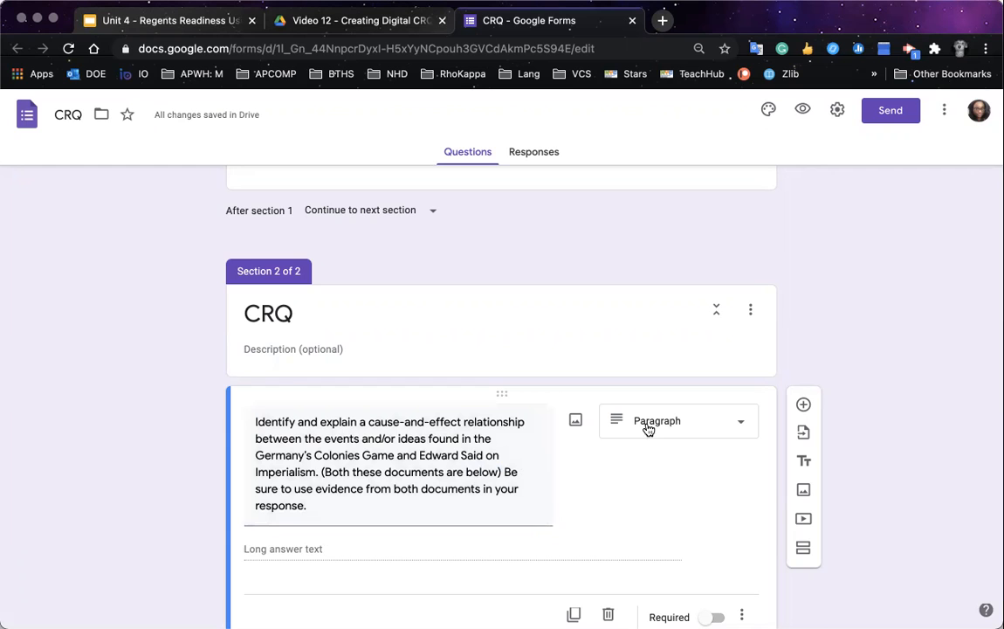
pyautogui.scroll(-1, 822, 600)
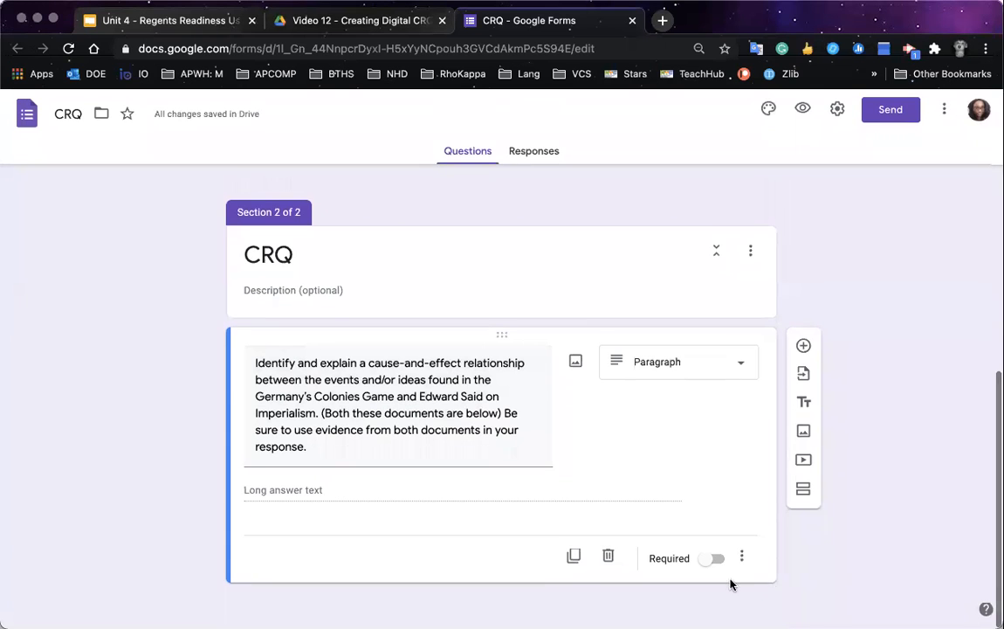
pyautogui.click(715, 562)
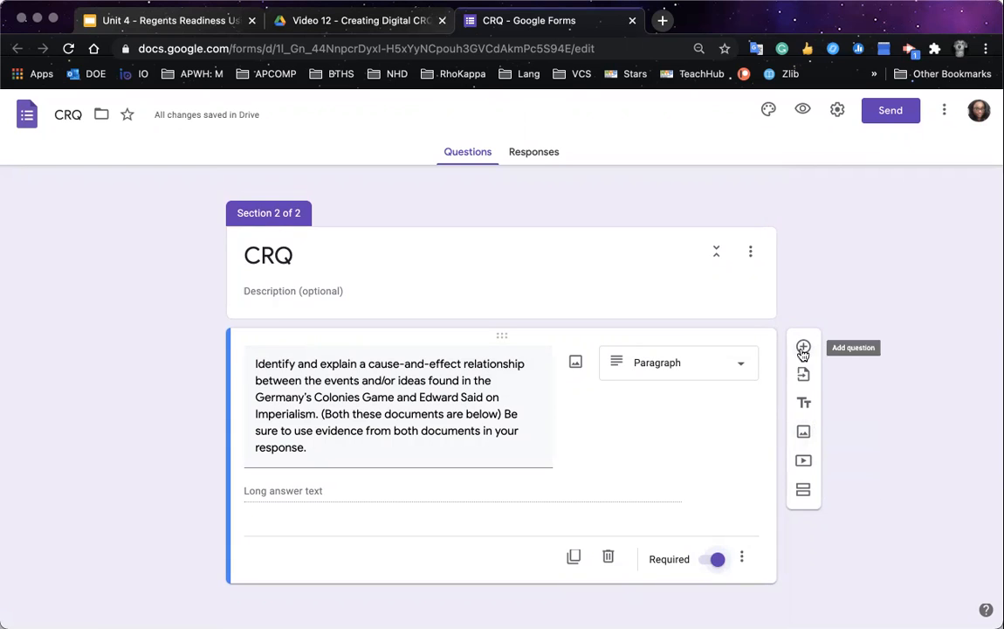
# - Insert the image of the Germany's Colonies Game slide below the cause-and-effect question
pyautogui.click(804, 434)
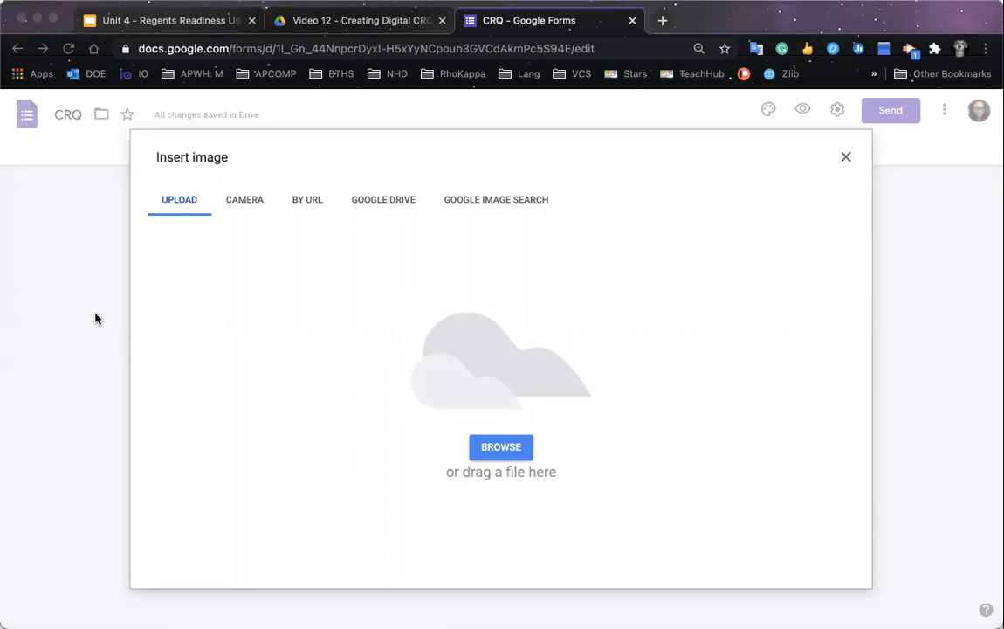
pyautogui.moveTo(392, 336); pyautogui.dragTo(683, 475)
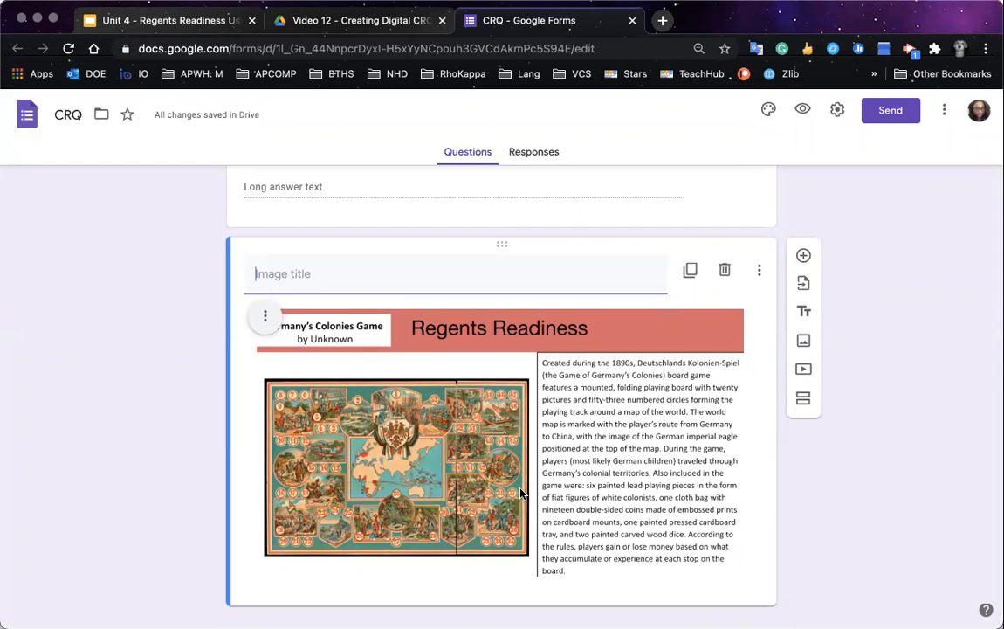
pyautogui.scroll(-1, 521, 493)
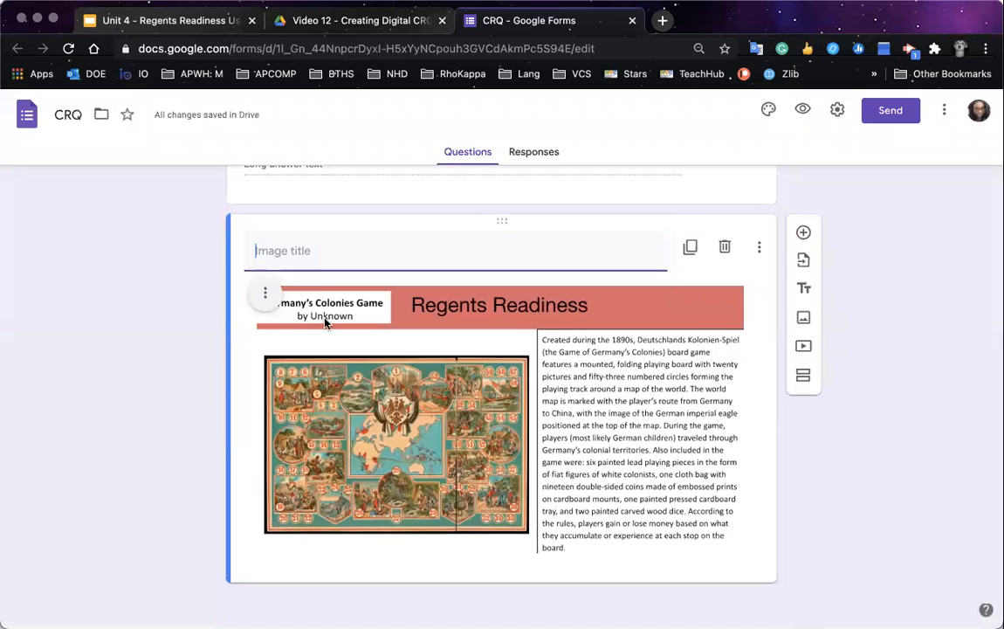
# - Insert the image of the Edward Said on Imperialism slide below the Germany's Colonies Game image
pyautogui.click(804, 319)
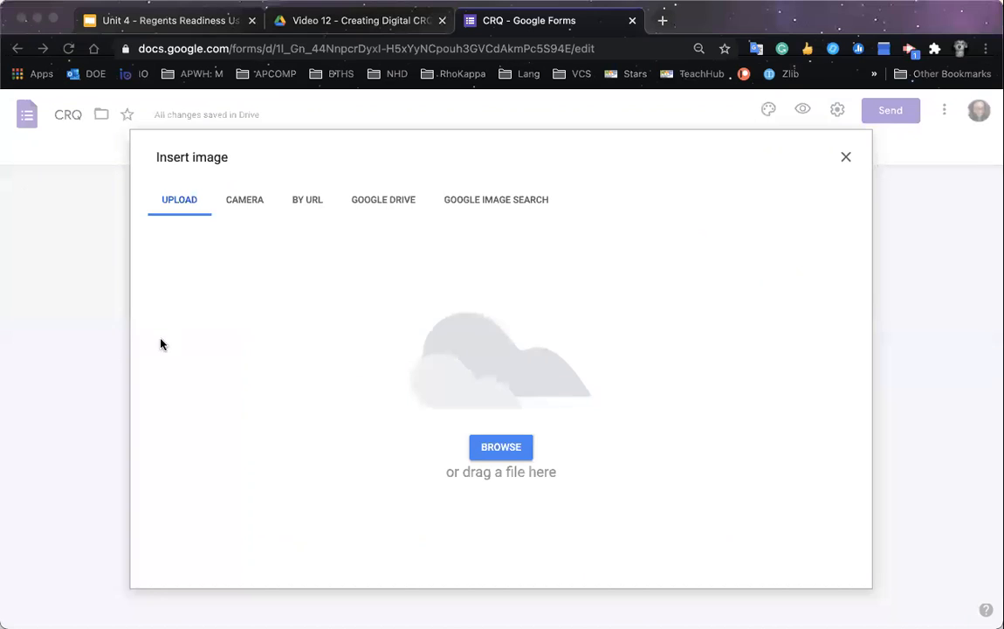
pyautogui.moveTo(108, 333); pyautogui.dragTo(410, 462)
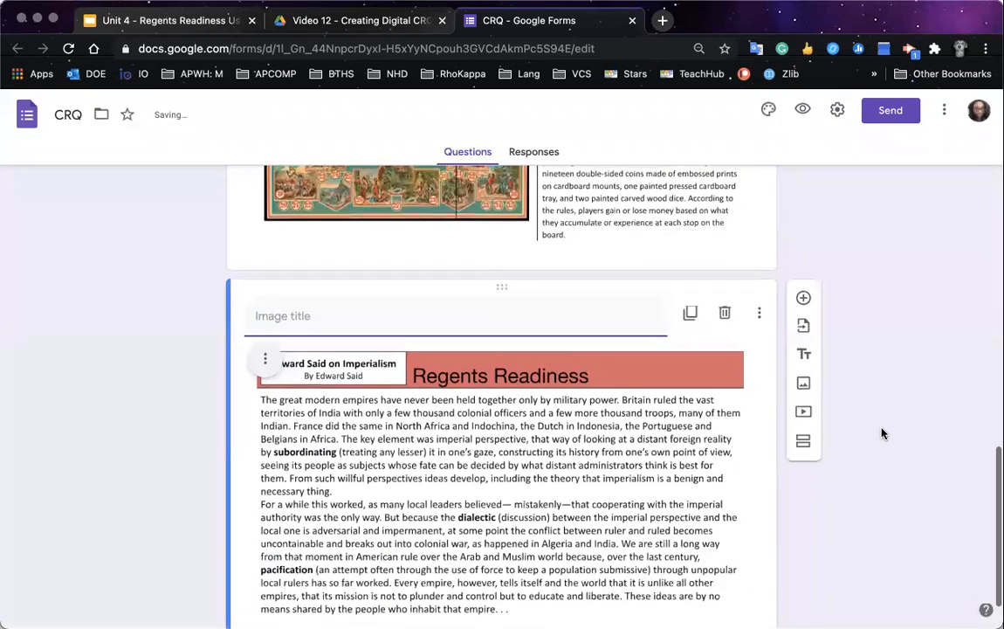
pyautogui.scroll(5, 858, 356)
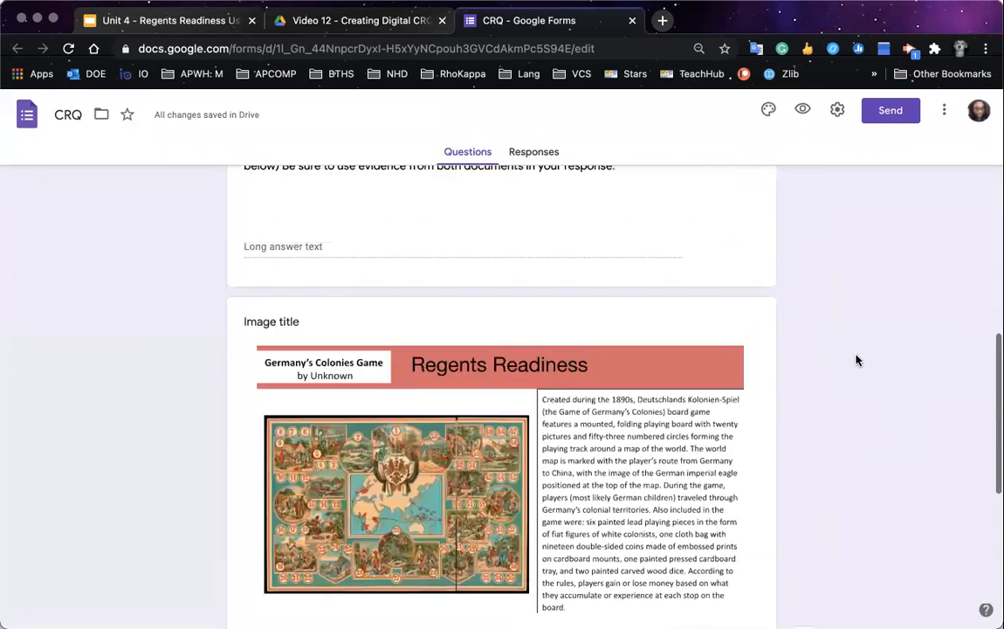
pyautogui.scroll(3, 856, 359)
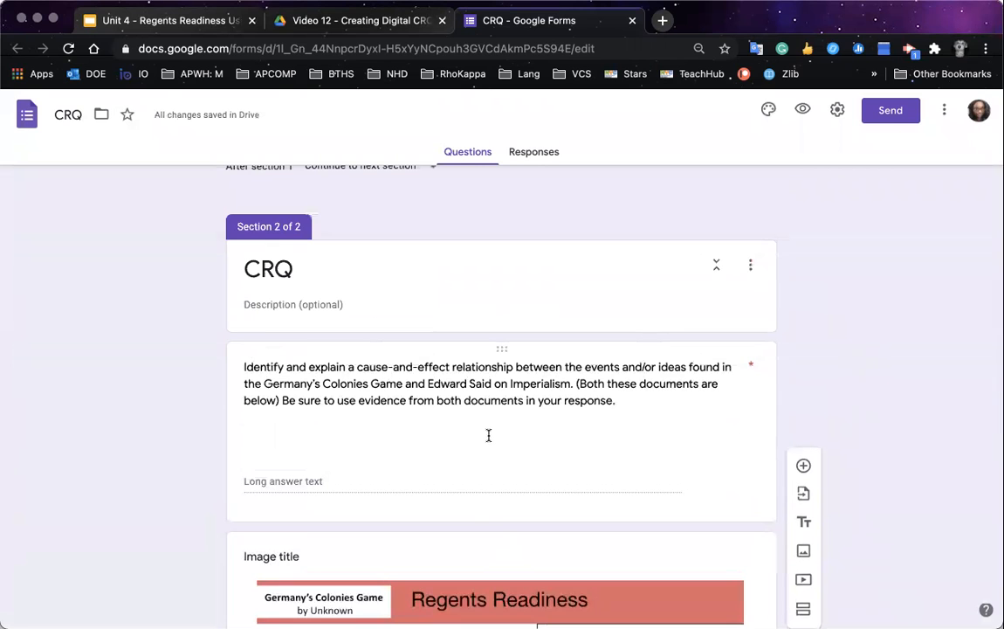
# - Switch to the Regents Readiness presentation and copy the Cause and Effect definitions from slide 4
pyautogui.click(174, 22)
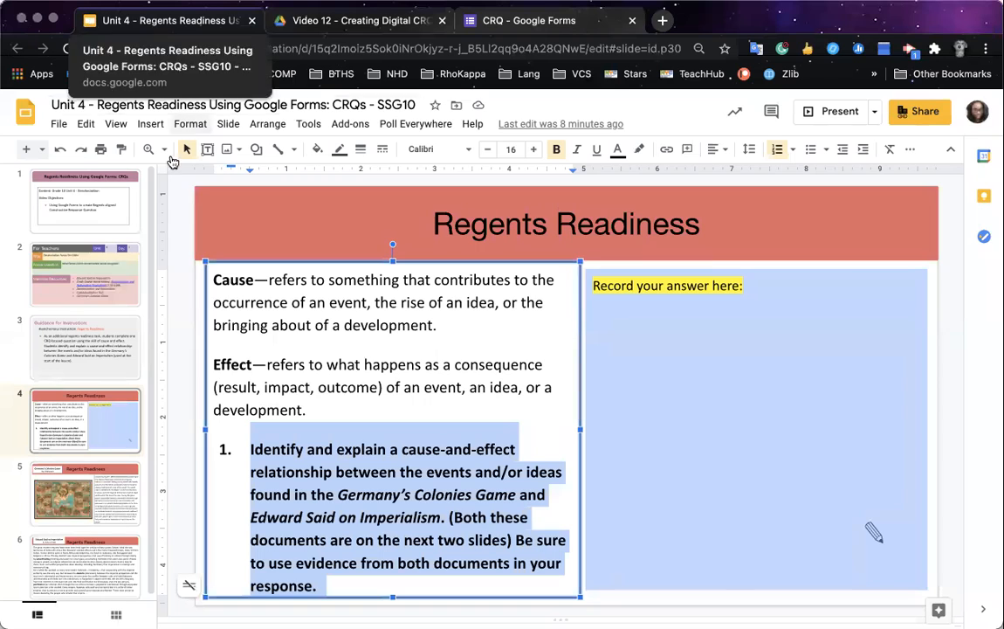
pyautogui.click(332, 386)
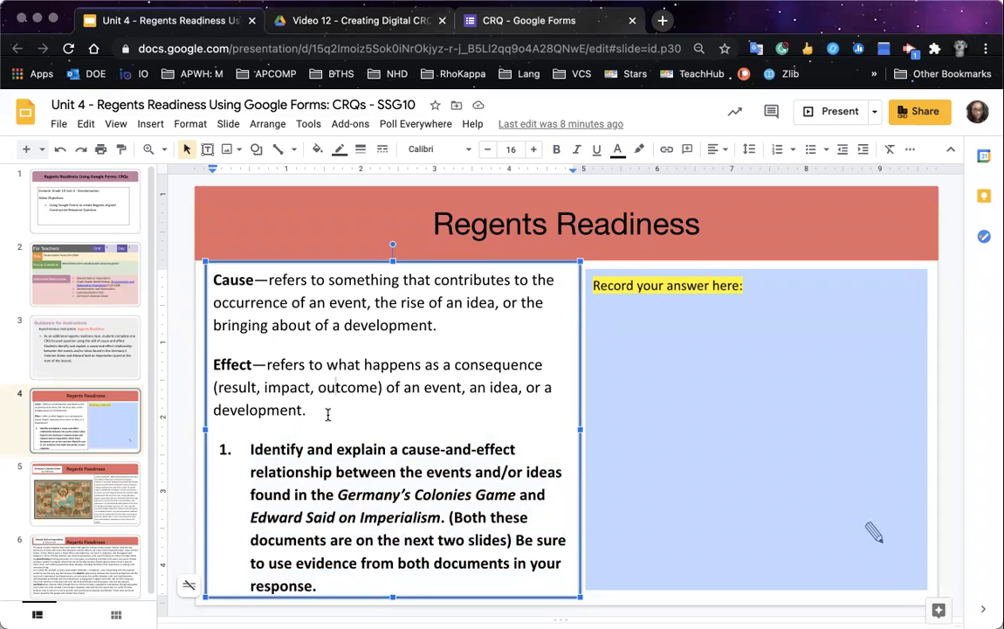
pyautogui.click(307, 411)
pyautogui.moveTo(308, 411); pyautogui.dragTo(214, 279)
pyautogui.press('super+c')
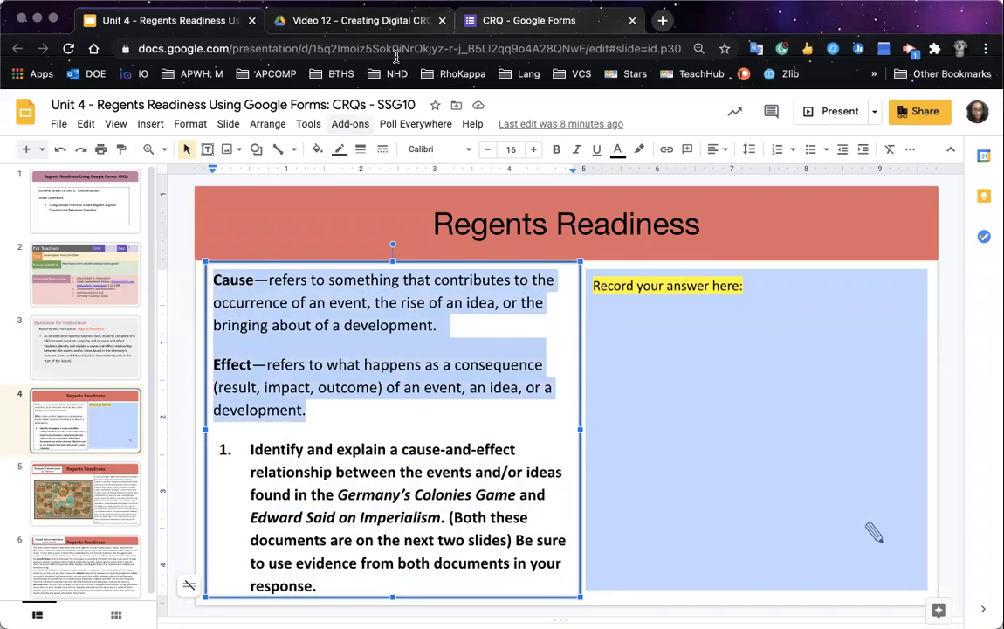
# - Return to the CRQ form, add a description to the cause-and-effect question and paste the copied Cause and Effect definitions into it
pyautogui.click(476, 20)
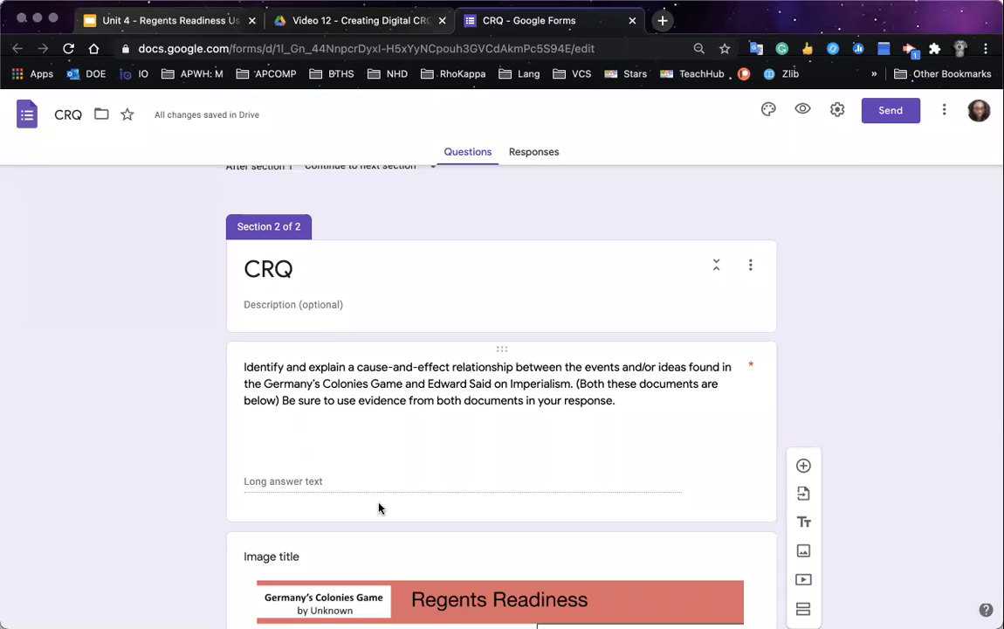
pyautogui.scroll(-2, 379, 506)
pyautogui.scroll(1, 379, 507)
pyautogui.click(563, 445)
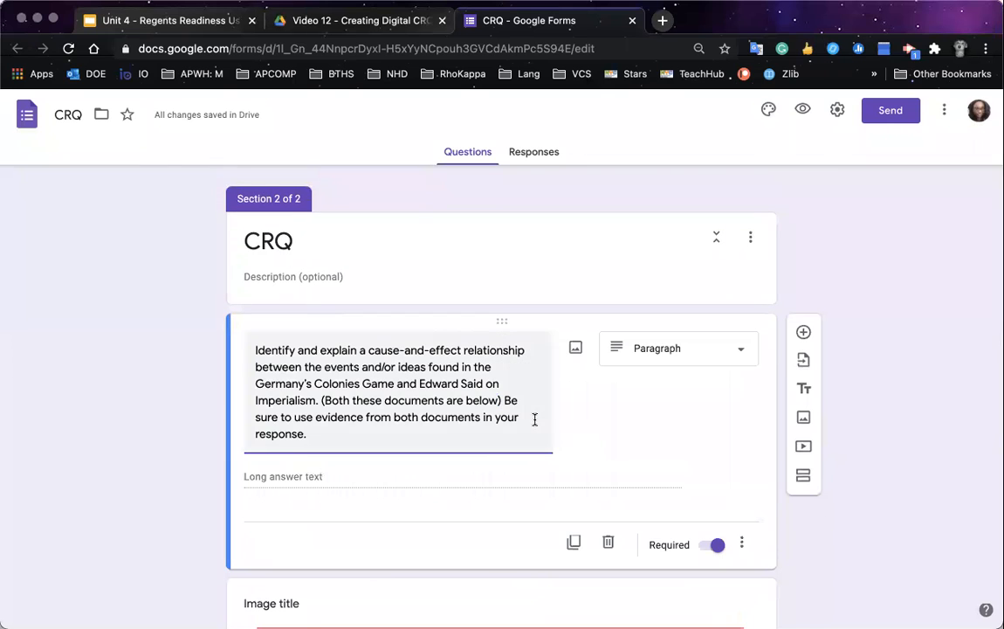
pyautogui.click(741, 544)
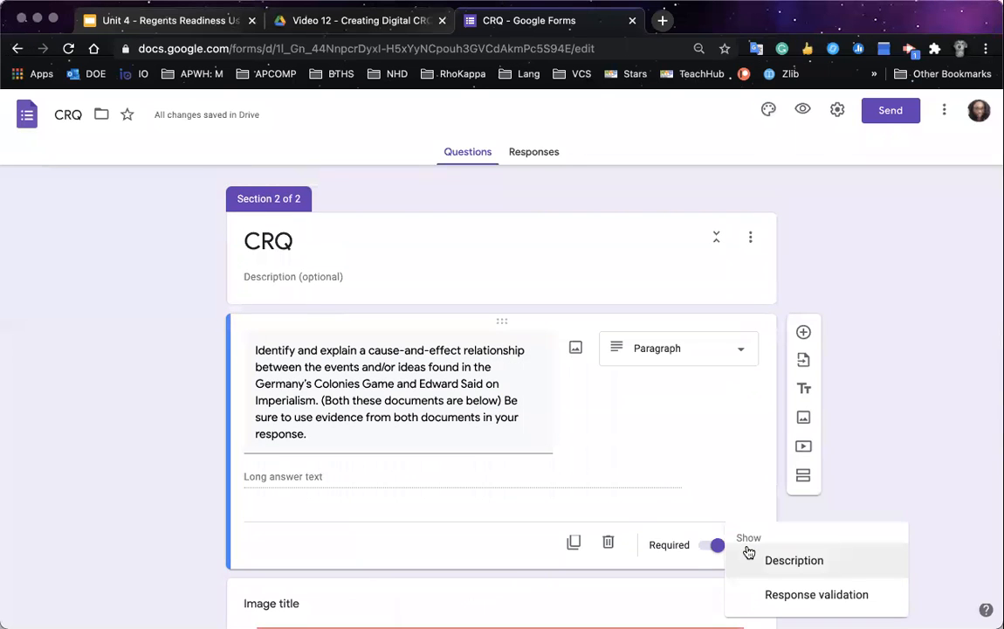
pyautogui.click(772, 563)
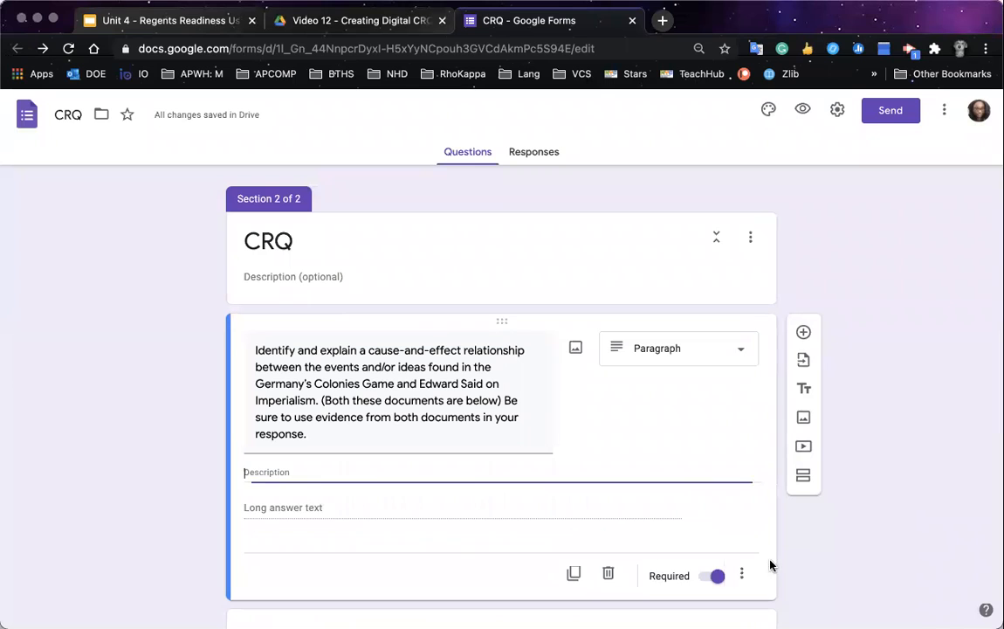
pyautogui.press('super+v')
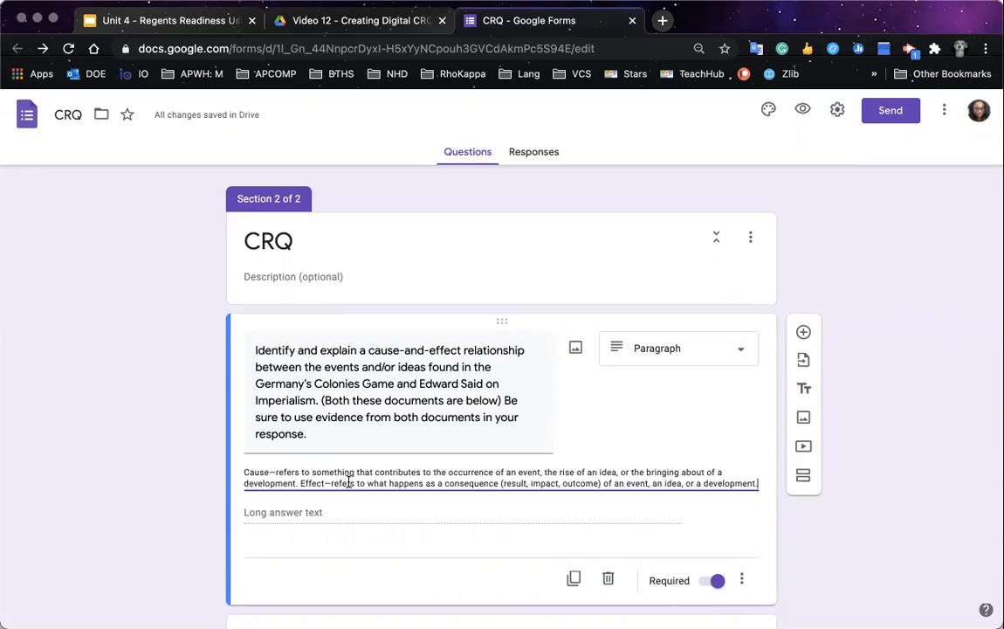
pyautogui.click(839, 521)
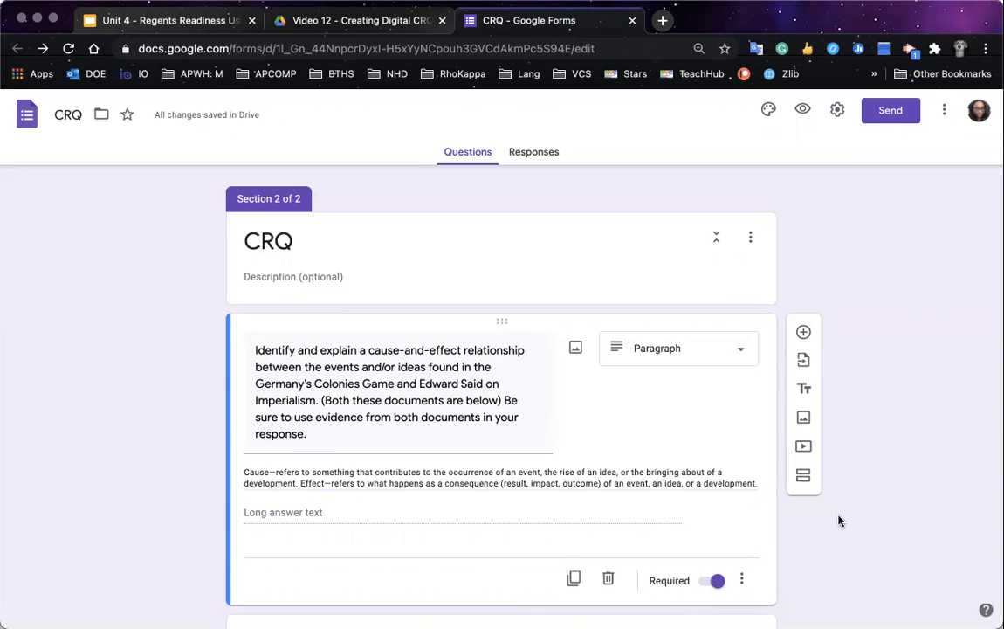
# - Review the finished form from the document images up to section 1, and examine its general settings without changing them
pyautogui.scroll(-10, 838, 521)
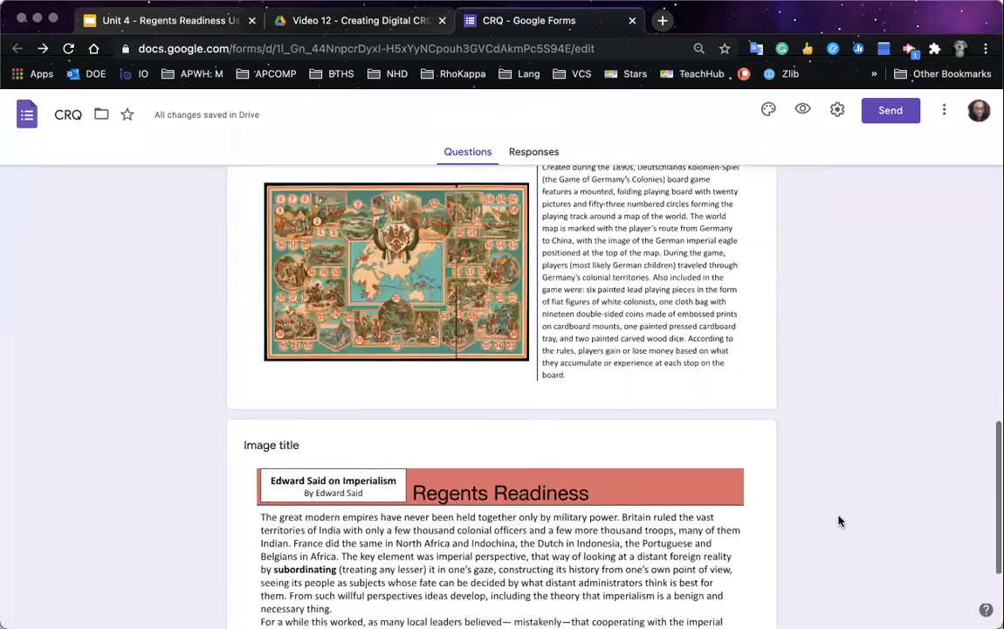
pyautogui.scroll(10, 838, 522)
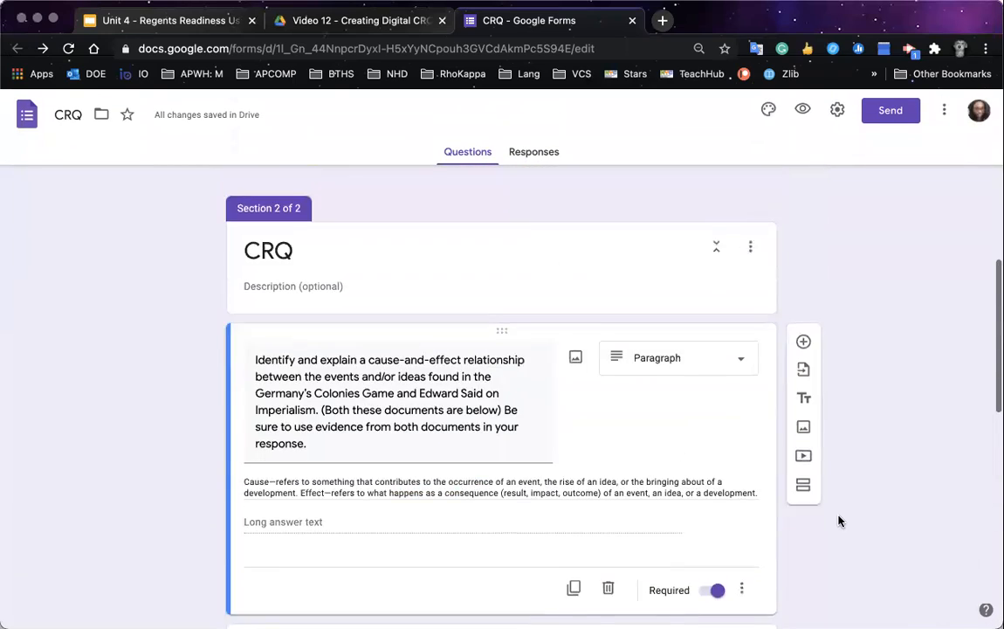
pyautogui.scroll(5, 838, 522)
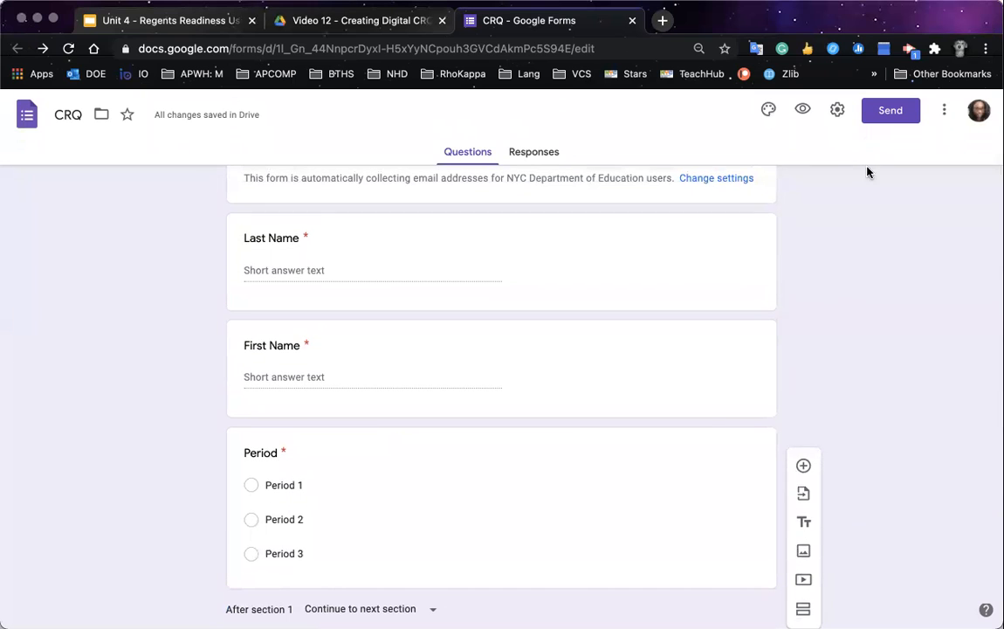
pyautogui.scroll(3, 866, 179)
pyautogui.scroll(1, 864, 191)
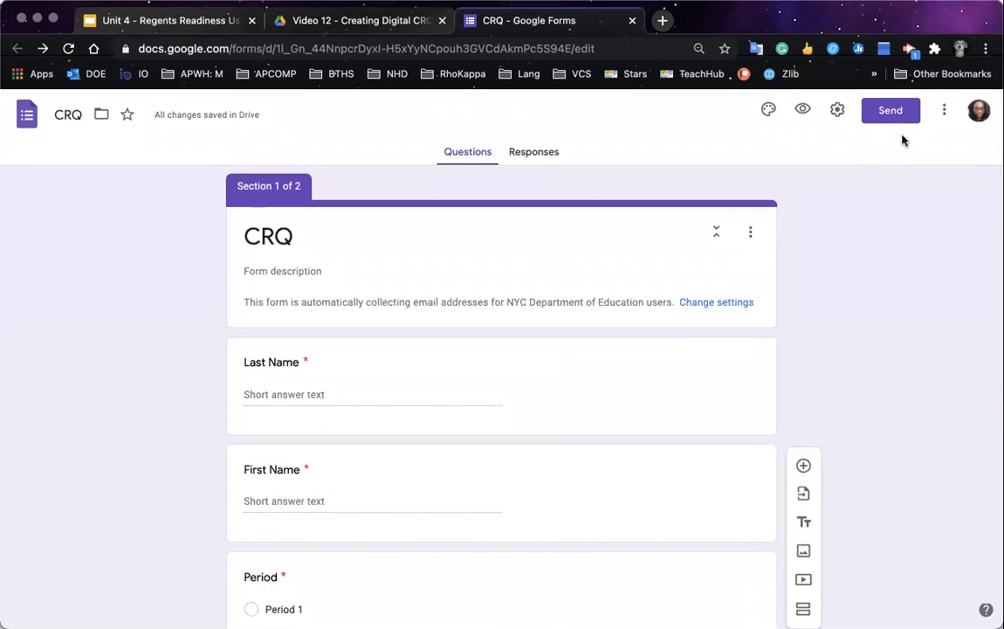
pyautogui.click(837, 110)
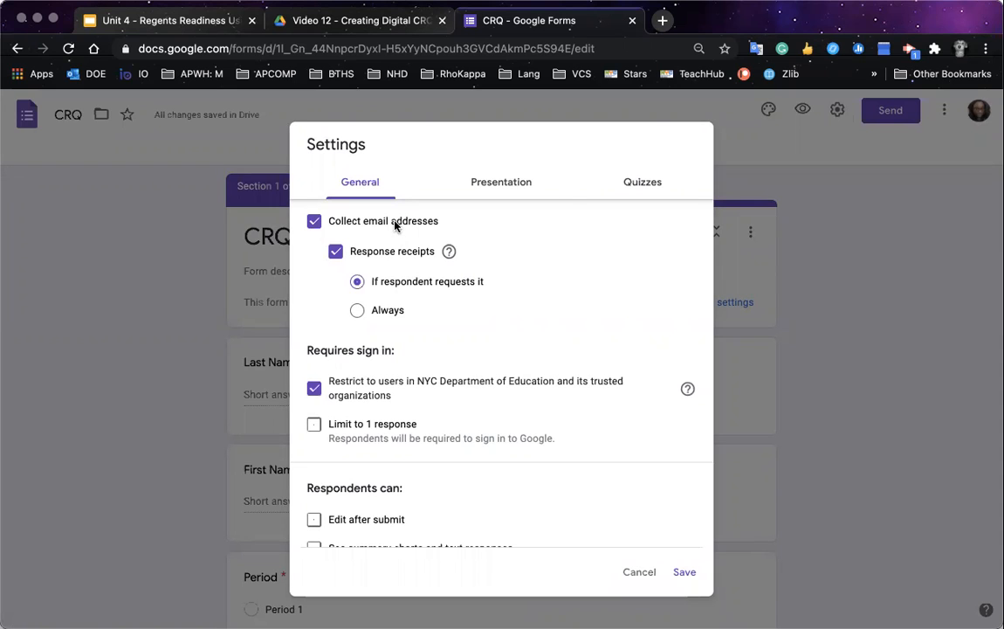
pyautogui.scroll(-1, 485, 430)
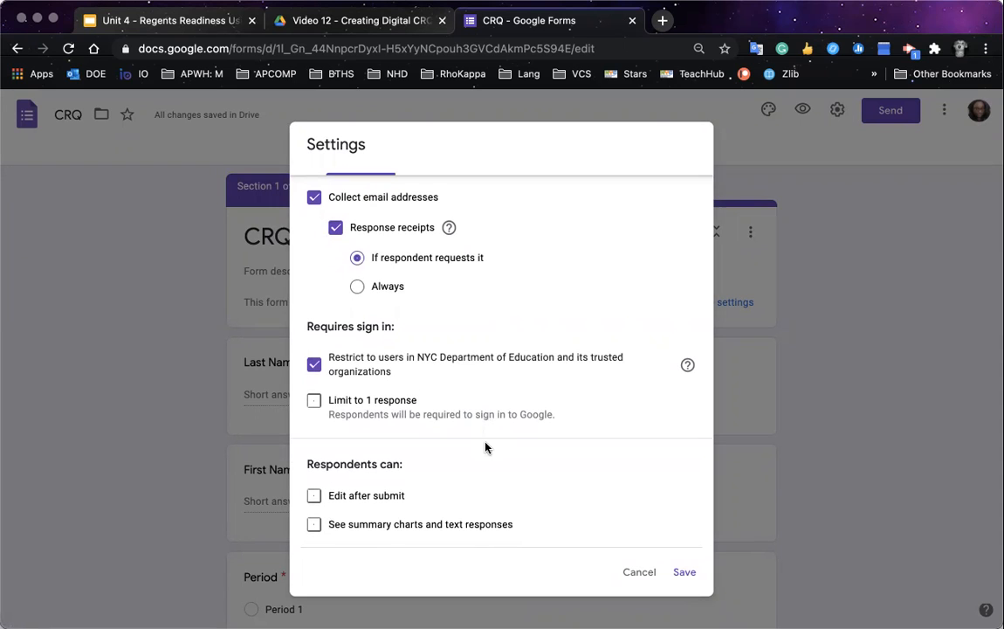
pyautogui.click(636, 570)
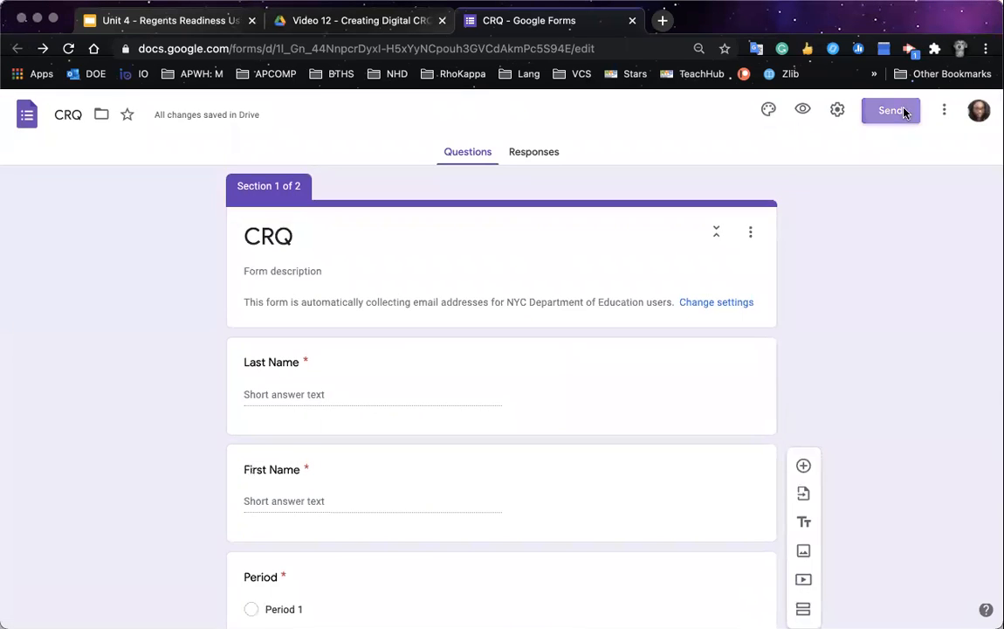
# - Copy the form's shortened share link, view the email sending options, and close the sending dialog without emailing the form
pyautogui.click(907, 110)
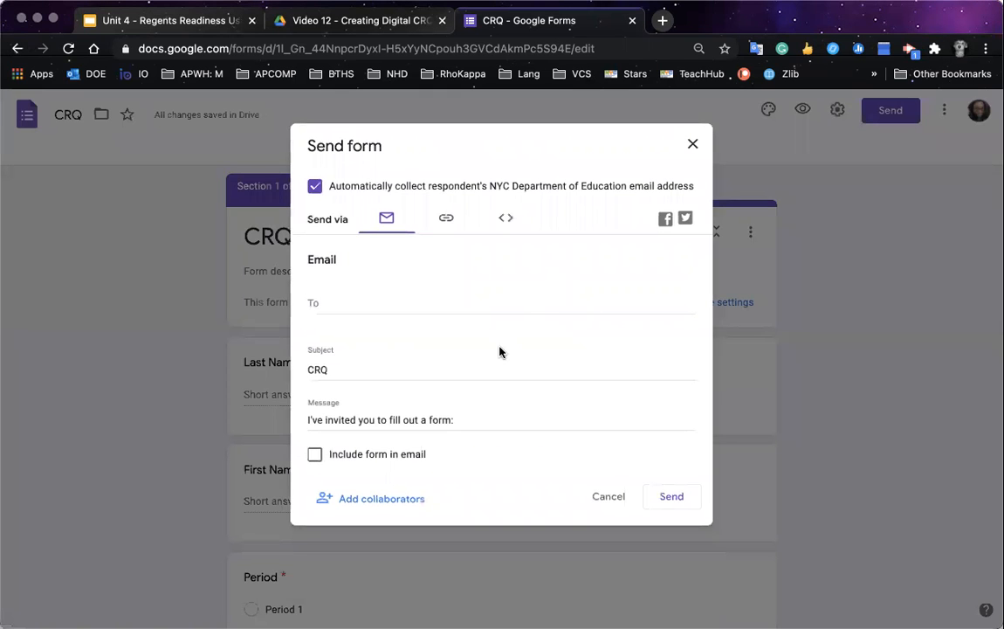
pyautogui.click(447, 220)
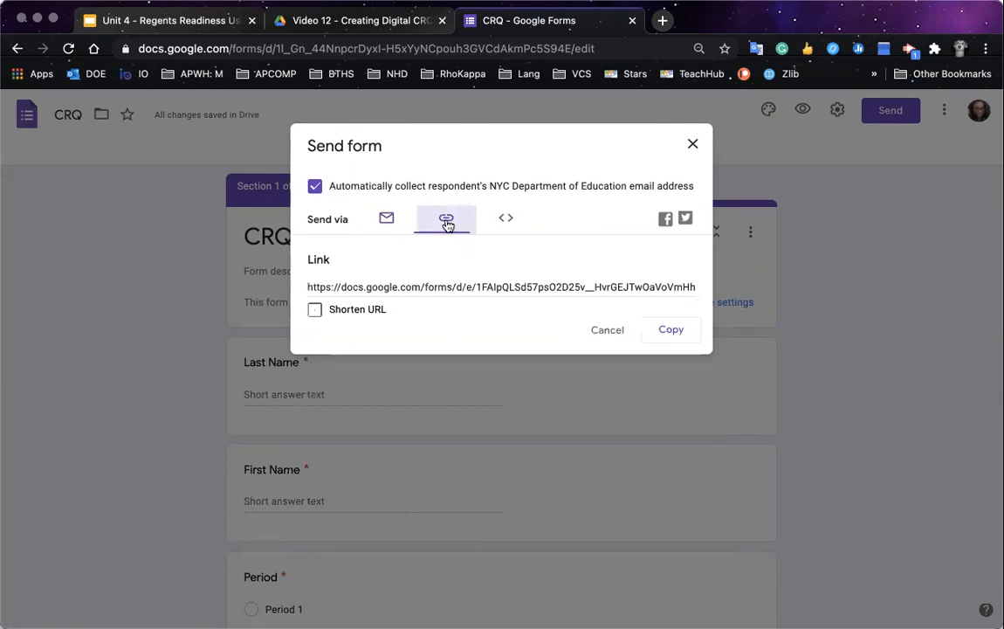
pyautogui.click(315, 312)
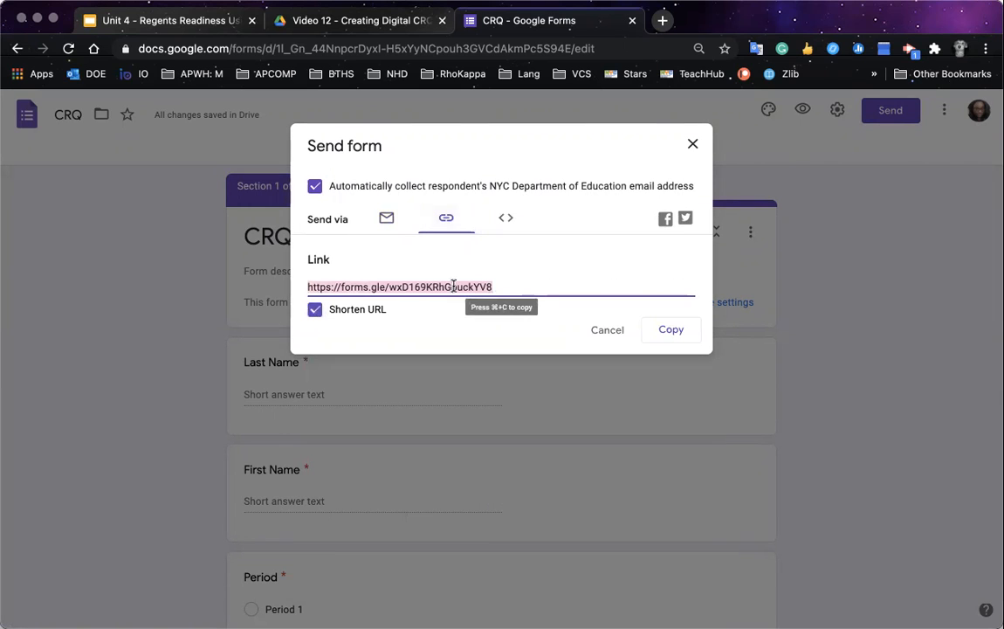
pyautogui.click(671, 331)
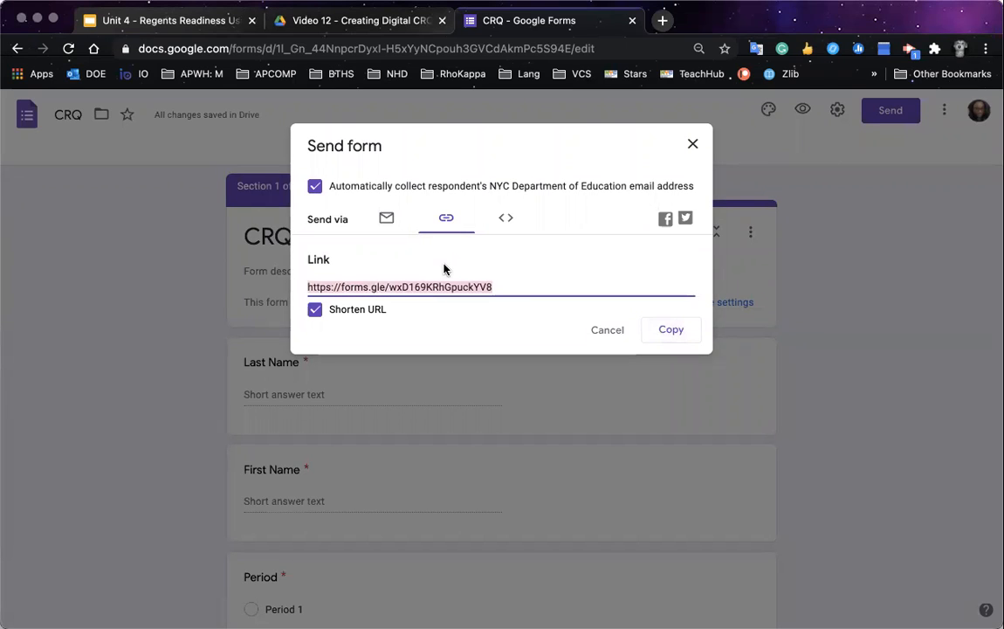
pyautogui.click(387, 219)
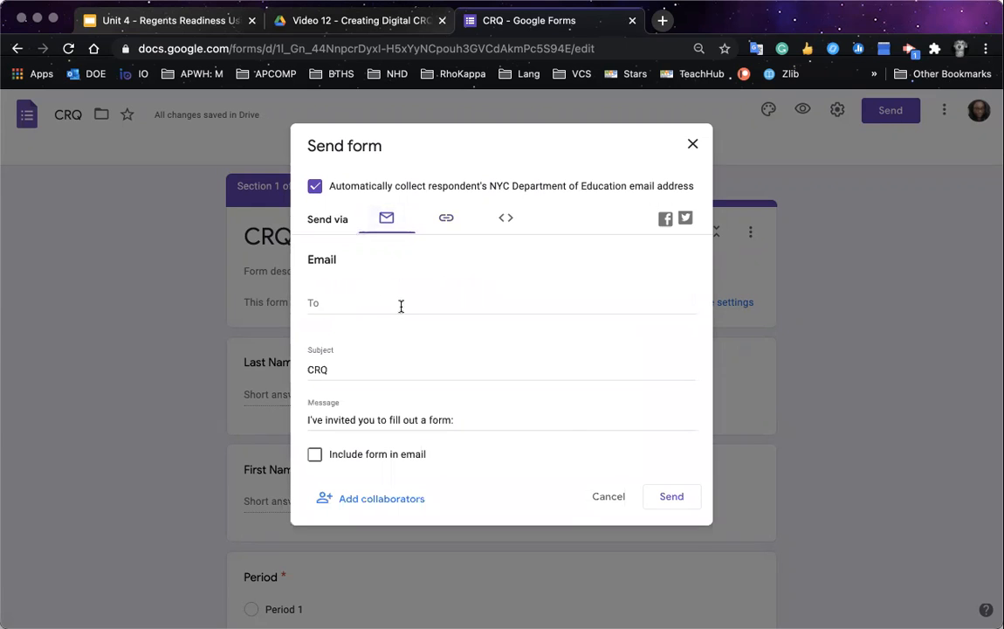
pyautogui.click(609, 497)
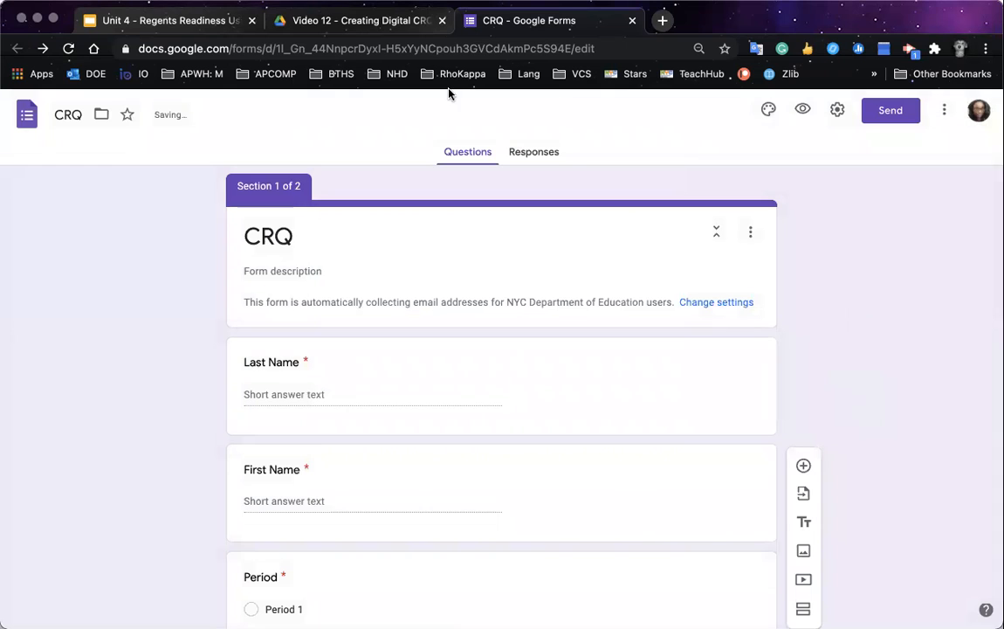